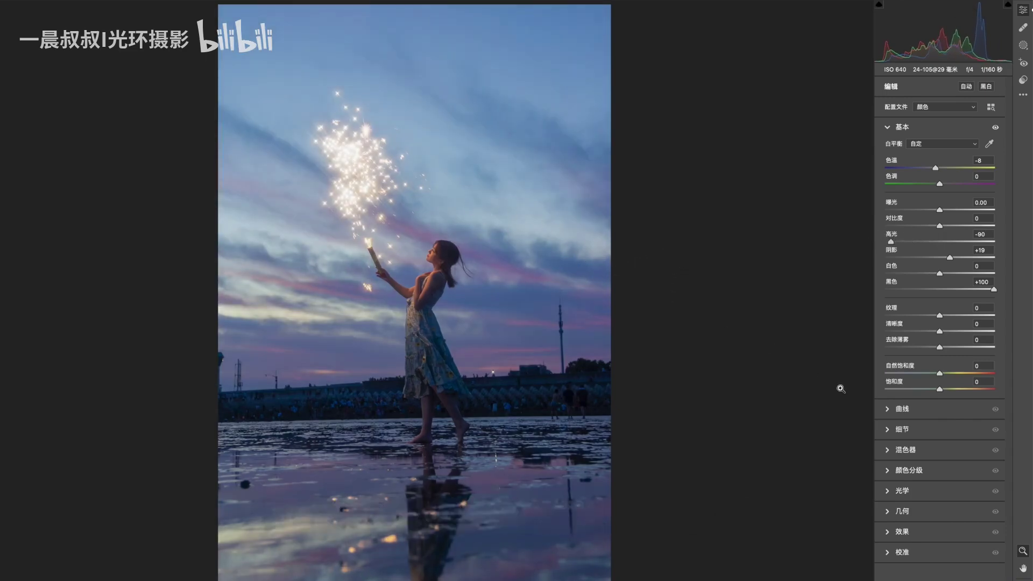
Tint the photo's highlights purple with color grading, compare with the original, and apply the Camera Raw adjustments
{"action": "left_click", "coordinate": [889, 473]}
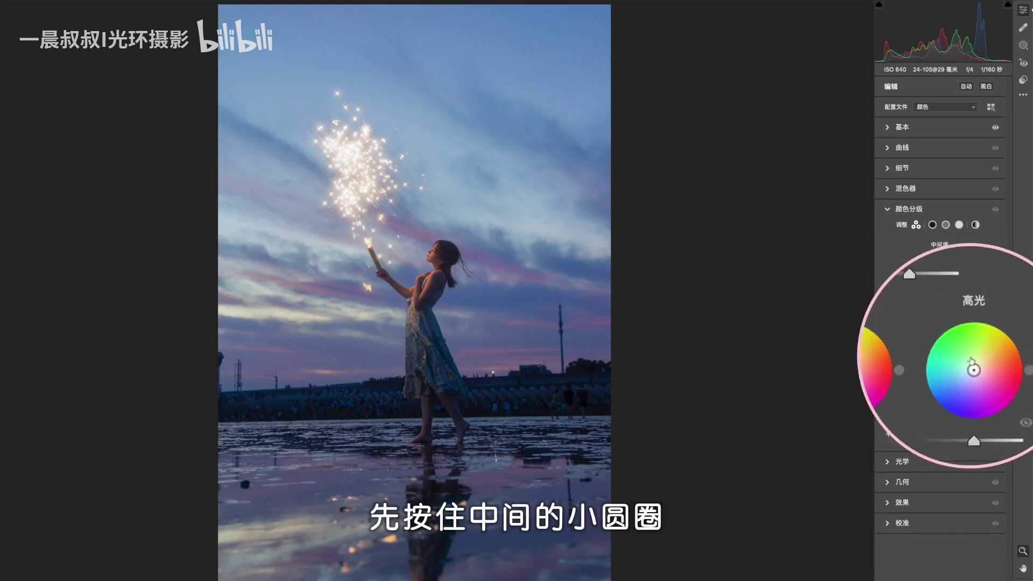
{"action": "left_click_drag", "start_coordinate": [971, 364], "coordinate": [974, 366]}
{"action": "key", "text": "backslash"}
{"action": "key", "text": "backslash"}
{"action": "key", "text": "backslash"}
{"action": "key", "text": "backslash"}
{"action": "key", "text": "backslash"}
{"action": "key", "text": "backslash"}
{"action": "key", "text": "backslash"}
{"action": "key", "text": "backslash"}
{"action": "key", "text": "backslash"}
{"action": "key", "text": "backslash"}
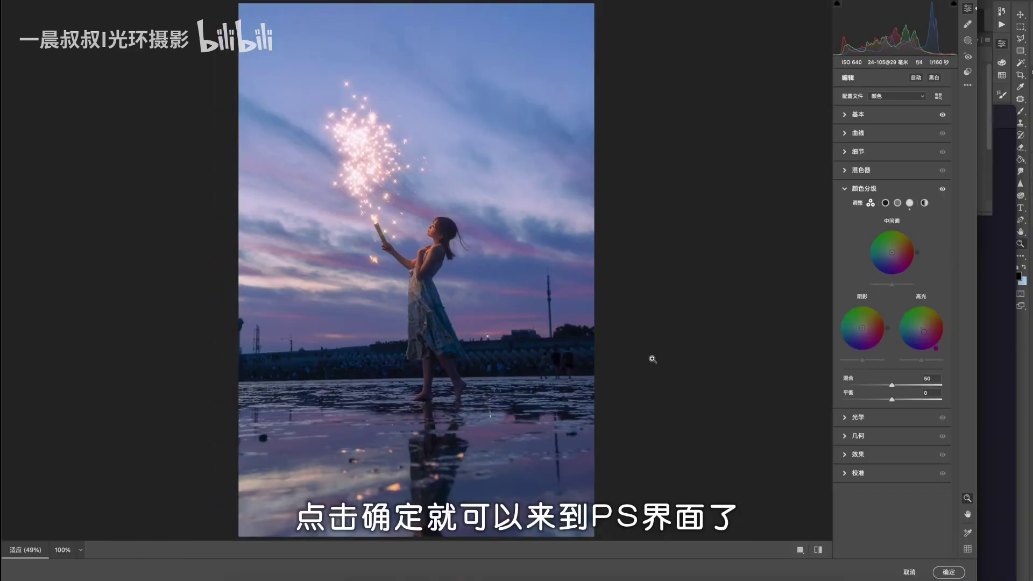
{"action": "left_click", "coordinate": [950, 572]}
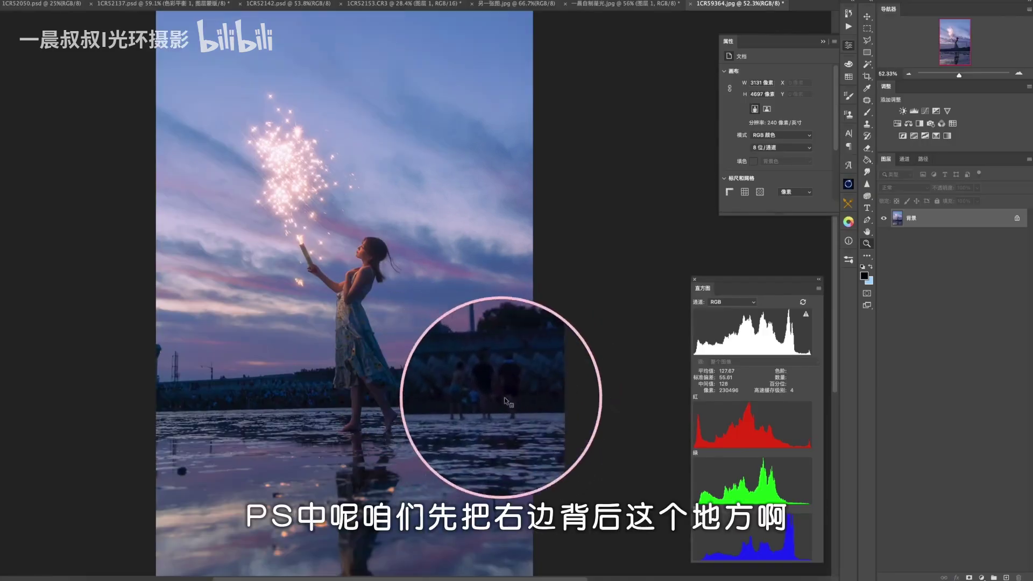
Duplicate the background onto a new layer for retouching the people in the distance
{"action": "left_click", "coordinate": [538, 412]}
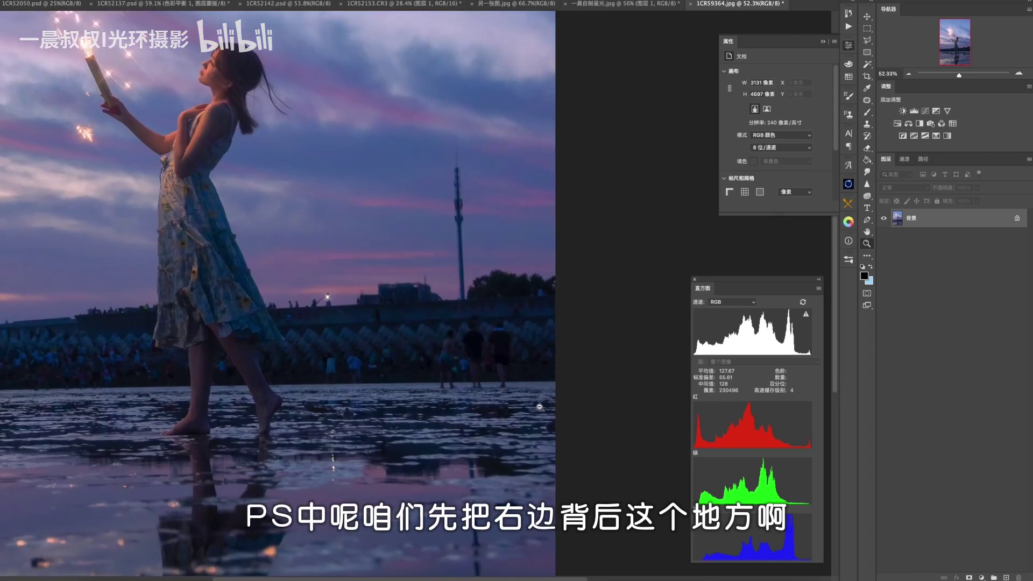
{"action": "left_click", "coordinate": [479, 366]}
{"action": "key", "text": "ctrl+j"}
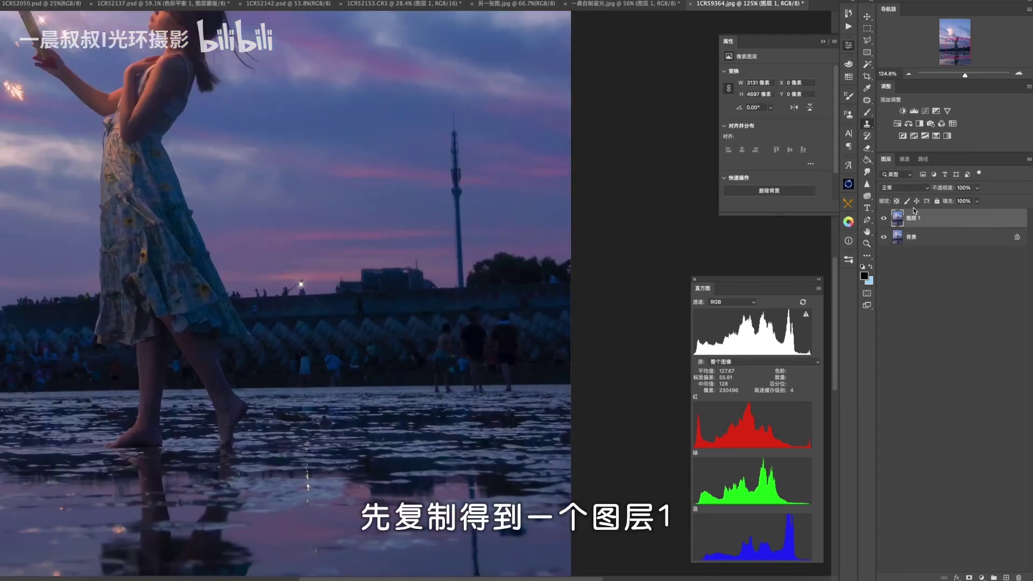
Remove the passers-by standing on the far shore behind the woman with the Clone Stamp tool
{"action": "right_click", "coordinate": [868, 125]}
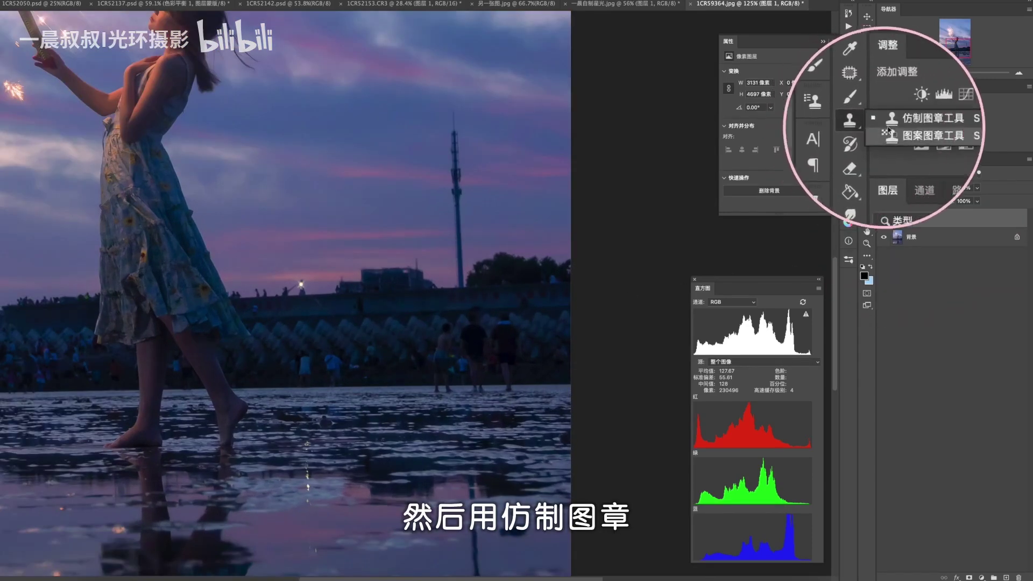
{"action": "left_click", "coordinate": [895, 123]}
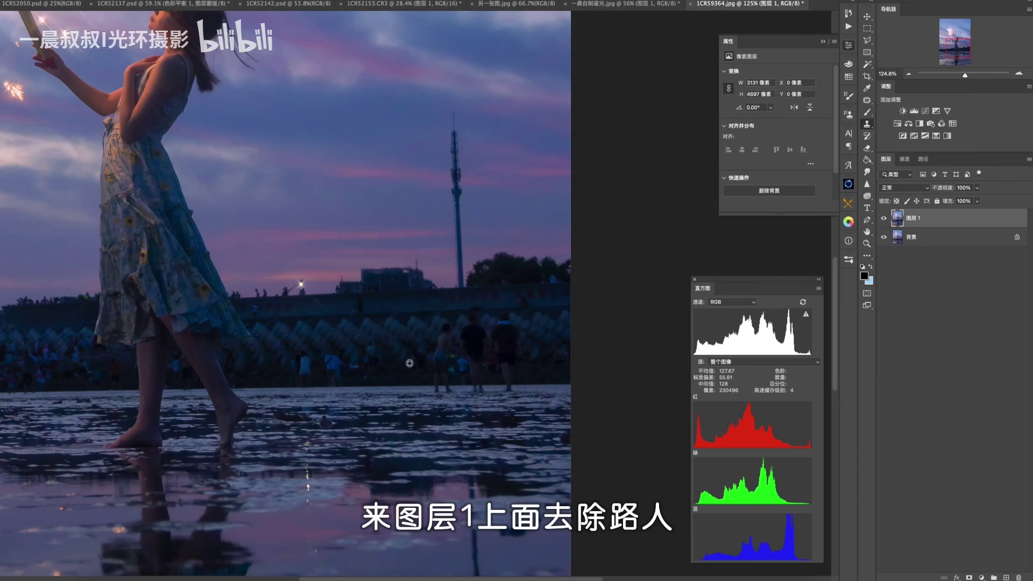
{"action": "mouse_move", "coordinate": [435, 362]}
{"action": "left_mouse_down"}
{"action": "mouse_move", "coordinate": [443, 385]}
{"action": "mouse_move", "coordinate": [451, 351]}
{"action": "mouse_move", "coordinate": [413, 358]}
{"action": "mouse_move", "coordinate": [464, 363]}
{"action": "mouse_move", "coordinate": [468, 380]}
{"action": "mouse_move", "coordinate": [480, 340]}
{"action": "mouse_move", "coordinate": [503, 329]}
{"action": "left_mouse_up"}
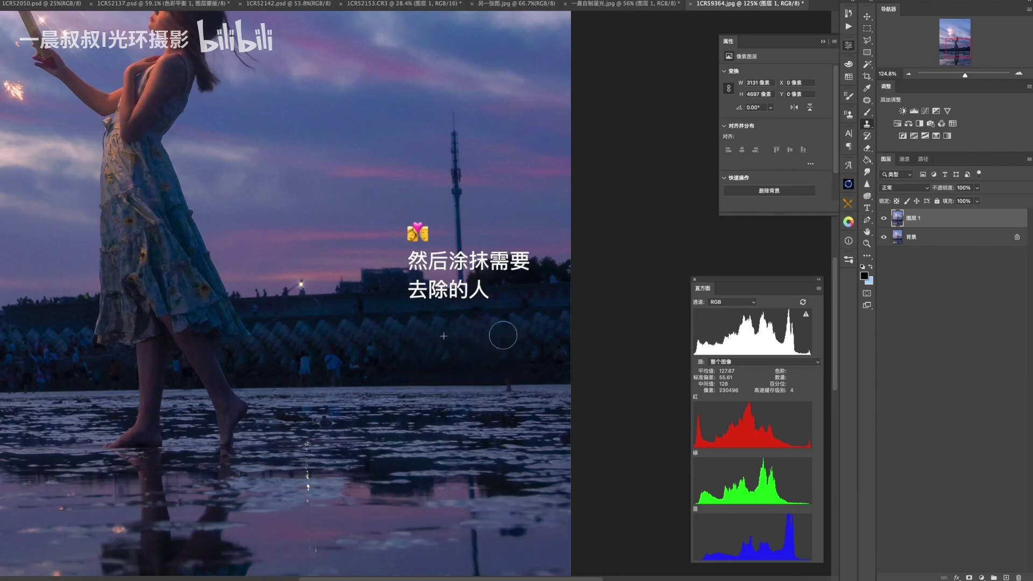
{"action": "mouse_move", "coordinate": [365, 387]}
{"action": "left_mouse_down"}
{"action": "mouse_move", "coordinate": [323, 376]}
{"action": "mouse_move", "coordinate": [339, 368]}
{"action": "left_mouse_up"}
Patch out the small figures and spots on the seawall below the trees using clean neighbouring areas
{"action": "key", "text": "z"}
{"action": "left_click_drag", "start_coordinate": [491, 320], "coordinate": [535, 309]}
{"action": "right_click", "coordinate": [867, 100]}
{"action": "left_click", "coordinate": [894, 100]}
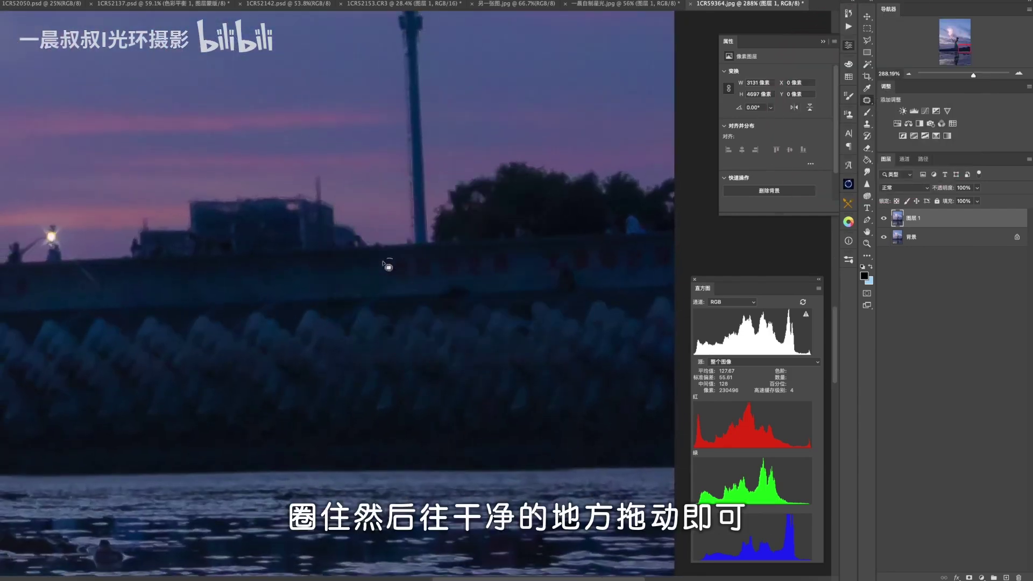
{"action": "left_click_drag", "start_coordinate": [497, 249], "coordinate": [487, 248]}
{"action": "left_click_drag", "start_coordinate": [468, 267], "coordinate": [347, 262]}
{"action": "key", "text": "super+d"}
{"action": "left_click_drag", "start_coordinate": [551, 282], "coordinate": [446, 310]}
{"action": "key", "text": "super+d"}
{"action": "mouse_move", "coordinate": [457, 303]}
{"action": "left_mouse_down"}
{"action": "mouse_move", "coordinate": [429, 296]}
{"action": "mouse_move", "coordinate": [571, 278]}
{"action": "mouse_move", "coordinate": [461, 277]}
{"action": "left_mouse_up"}
{"action": "left_click_drag", "start_coordinate": [514, 289], "coordinate": [376, 322]}
{"action": "key", "text": "super+d"}
Patch out the remaining distractions farther left along the seawall and fit the whole photo in view
{"action": "scroll", "coordinate": [377, 322], "scroll_direction": "left", "scroll_amount": 8}
{"action": "mouse_move", "coordinate": [250, 295]}
{"action": "left_mouse_down"}
{"action": "mouse_move", "coordinate": [340, 285]}
{"action": "mouse_move", "coordinate": [248, 288]}
{"action": "left_mouse_up"}
{"action": "left_click_drag", "start_coordinate": [303, 294], "coordinate": [497, 288]}
{"action": "key", "text": "super+d"}
{"action": "mouse_move", "coordinate": [295, 301]}
{"action": "left_mouse_down"}
{"action": "mouse_move", "coordinate": [245, 286]}
{"action": "mouse_move", "coordinate": [299, 295]}
{"action": "mouse_move", "coordinate": [292, 362]}
{"action": "left_mouse_up"}
{"action": "key", "text": "z"}
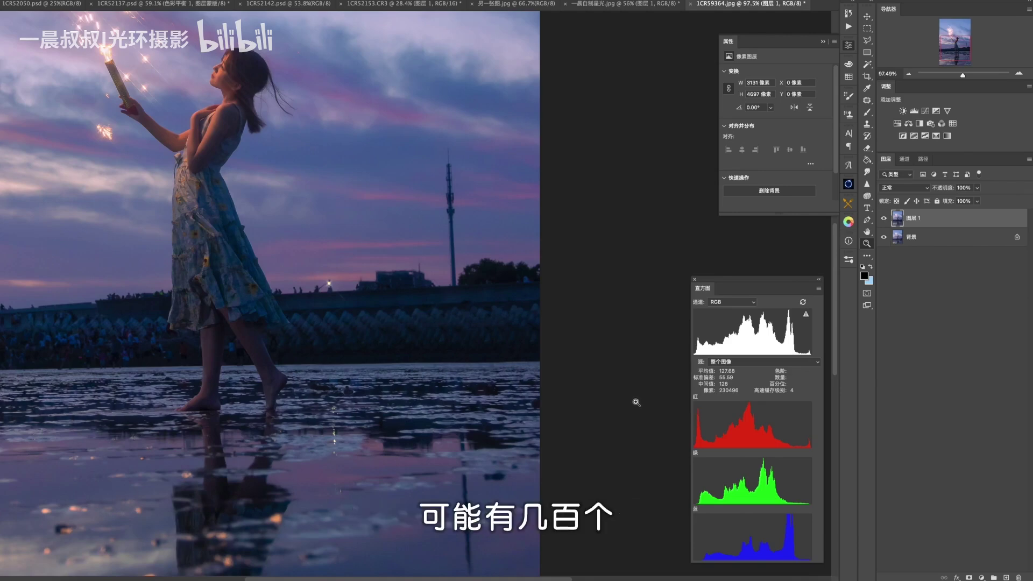
{"action": "right_click", "coordinate": [285, 313]}
{"action": "left_click", "coordinate": [309, 322]}
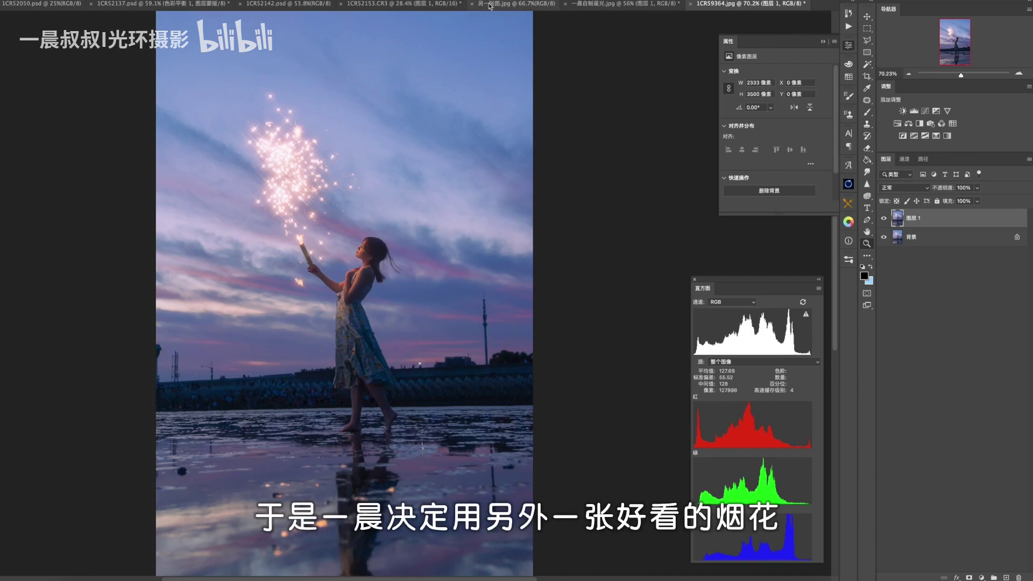
Bring the 另一张图.jpg photo into 1CR59364.jpg as a new layer at X 252 px and give it a black mask
{"action": "left_click", "coordinate": [483, 5]}
{"action": "left_click_drag", "start_coordinate": [379, 249], "coordinate": [362, 282]}
{"action": "key", "text": "v"}
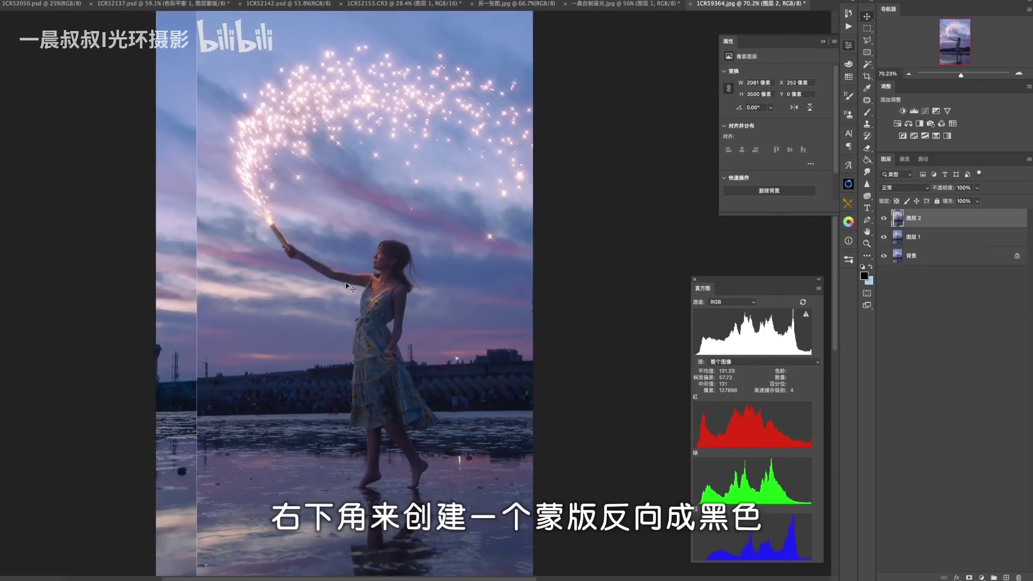
{"action": "left_click", "coordinate": [969, 577]}
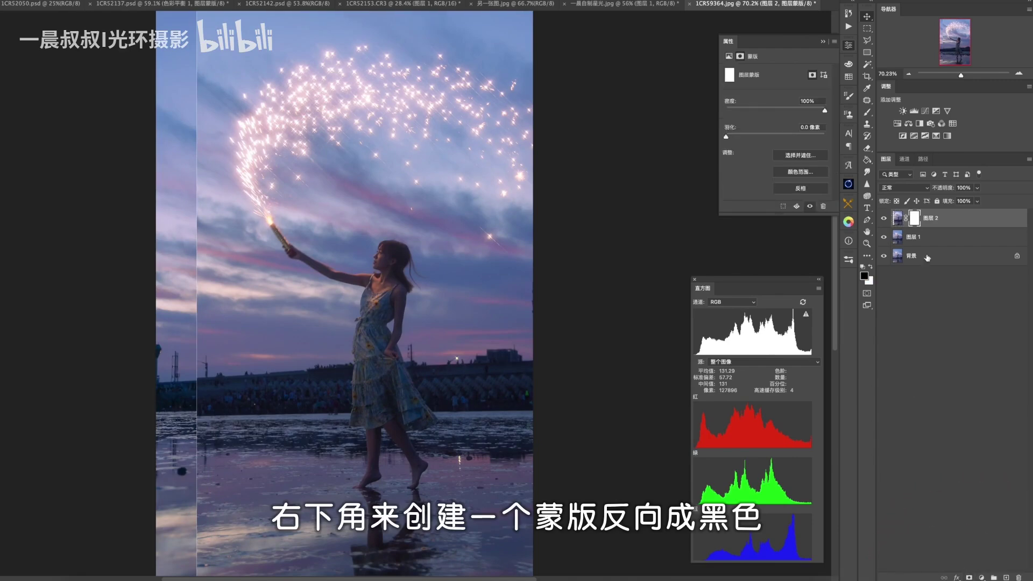
{"action": "left_click", "coordinate": [801, 188]}
Paint white on the new layer's mask to reveal the arc of sparks across the sky
{"action": "key", "text": "b"}
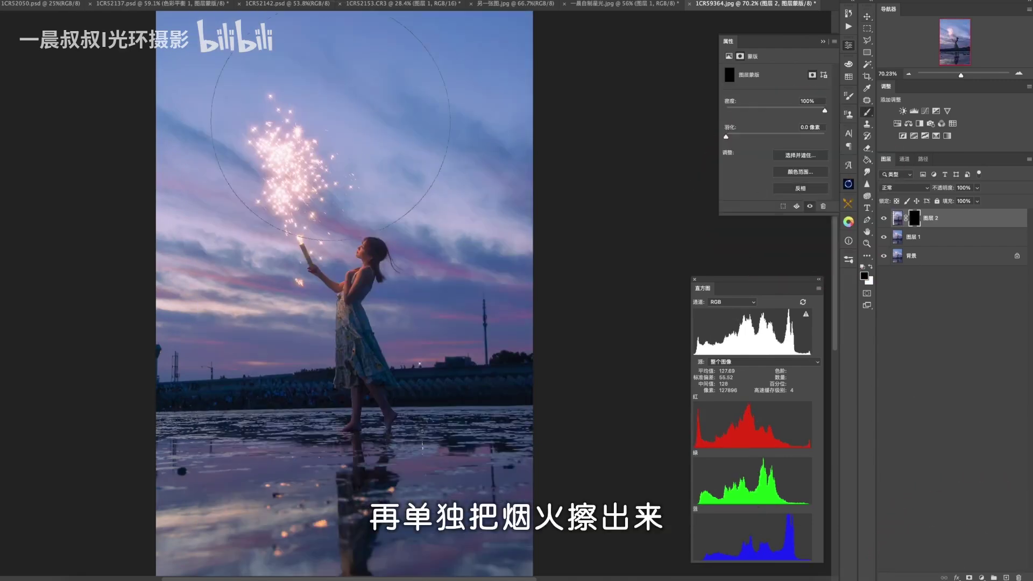
{"action": "key", "text": "bracketleft"}
{"action": "key", "text": "bracketleft"}
{"action": "key", "text": "bracketleft"}
{"action": "key", "text": "x"}
{"action": "left_click", "coordinate": [346, 123]}
{"action": "left_click", "coordinate": [347, 123]}
{"action": "mouse_move", "coordinate": [383, 114]}
{"action": "left_mouse_down"}
{"action": "mouse_move", "coordinate": [439, 107]}
{"action": "mouse_move", "coordinate": [477, 129]}
{"action": "left_mouse_up"}
{"action": "key", "text": "bracketleft"}
{"action": "mouse_move", "coordinate": [379, 141]}
{"action": "left_mouse_down"}
{"action": "mouse_move", "coordinate": [515, 207]}
{"action": "mouse_move", "coordinate": [485, 162]}
{"action": "mouse_move", "coordinate": [507, 191]}
{"action": "left_mouse_up"}
{"action": "key", "text": "bracketleft"}
{"action": "key", "text": "bracketleft"}
{"action": "key", "text": "bracketleft"}
{"action": "key", "text": "bracketleft"}
{"action": "key", "text": "bracketleft"}
{"action": "key", "text": "bracketleft"}
{"action": "mouse_move", "coordinate": [301, 86]}
{"action": "left_mouse_down"}
{"action": "mouse_move", "coordinate": [269, 116]}
{"action": "mouse_move", "coordinate": [277, 144]}
{"action": "mouse_move", "coordinate": [363, 54]}
{"action": "left_mouse_up"}
Paint black on the mask with a smaller brush to blend the arc into the original sparks above the firework
{"action": "key", "text": "x"}
{"action": "key", "text": "bracketleft"}
{"action": "key", "text": "bracketleft"}
{"action": "key", "text": "bracketleft"}
{"action": "key", "text": "bracketleft"}
{"action": "mouse_move", "coordinate": [297, 160]}
{"action": "left_mouse_down"}
{"action": "mouse_move", "coordinate": [279, 164]}
{"action": "mouse_move", "coordinate": [282, 153]}
{"action": "mouse_move", "coordinate": [313, 180]}
{"action": "left_mouse_up"}
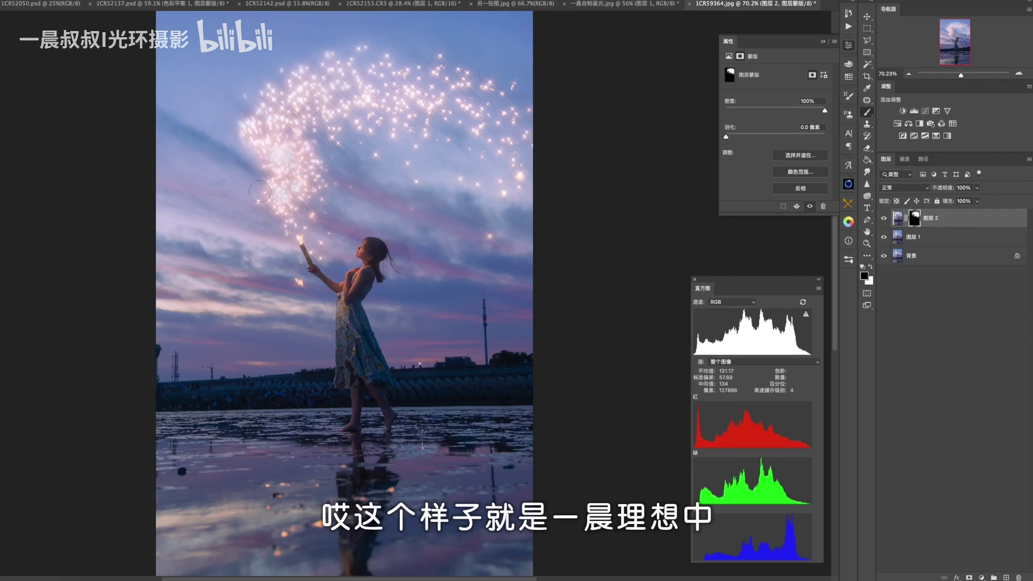
Compare the image with and without the sparks layer, and stamp all visible layers into a new top layer
{"action": "left_click", "coordinate": [882, 219]}
{"action": "left_click", "coordinate": [882, 218]}
{"action": "left_click", "coordinate": [882, 219]}
{"action": "left_click", "coordinate": [882, 218]}
{"action": "key", "text": "ctrl+alt+shift+e"}
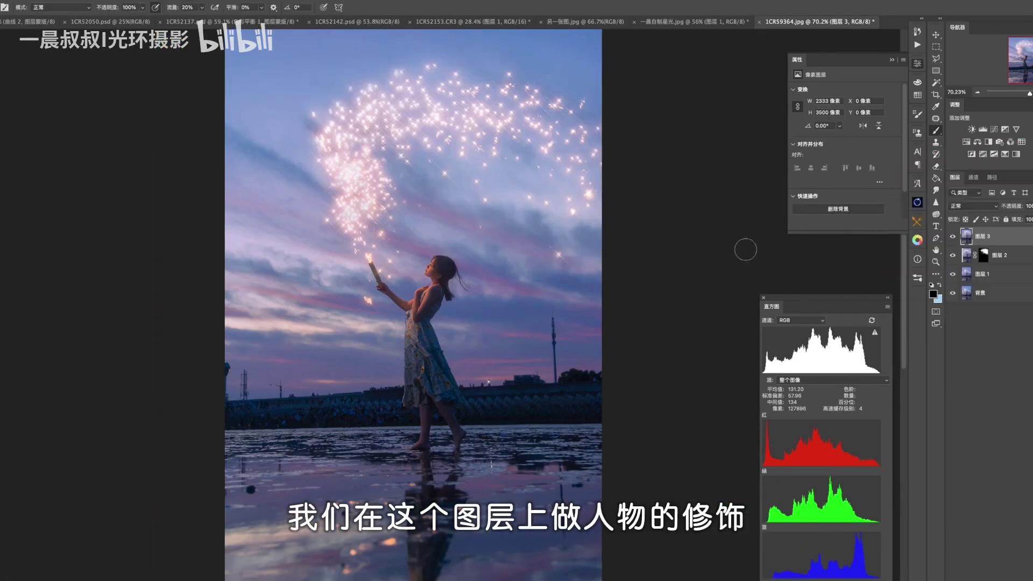
Smooth the patchy shadows on the woman's face with the Mixer Brush, sampling her skin
{"action": "key", "text": "z"}
{"action": "left_click_drag", "start_coordinate": [441, 270], "coordinate": [499, 269]}
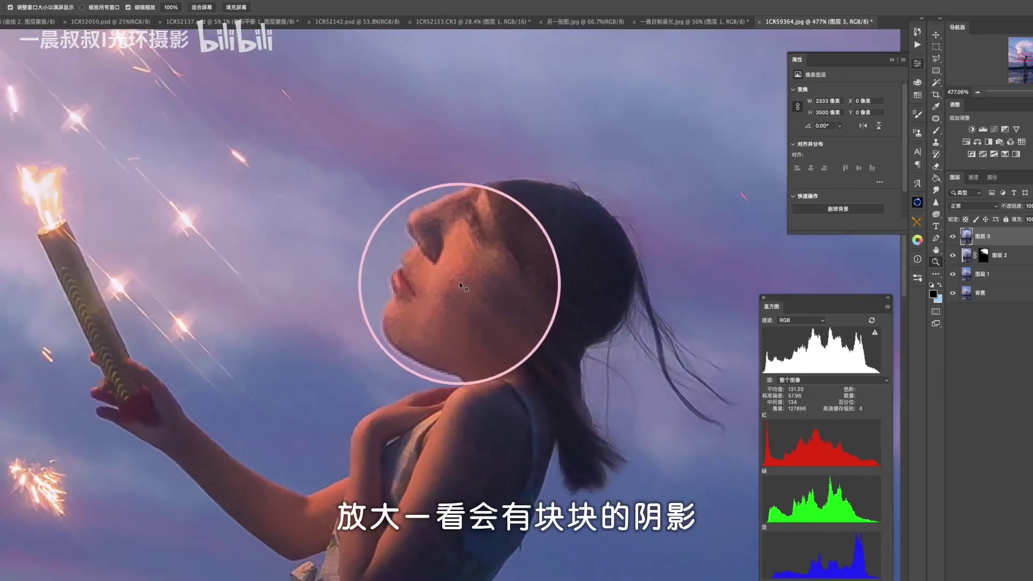
{"action": "key", "text": "b"}
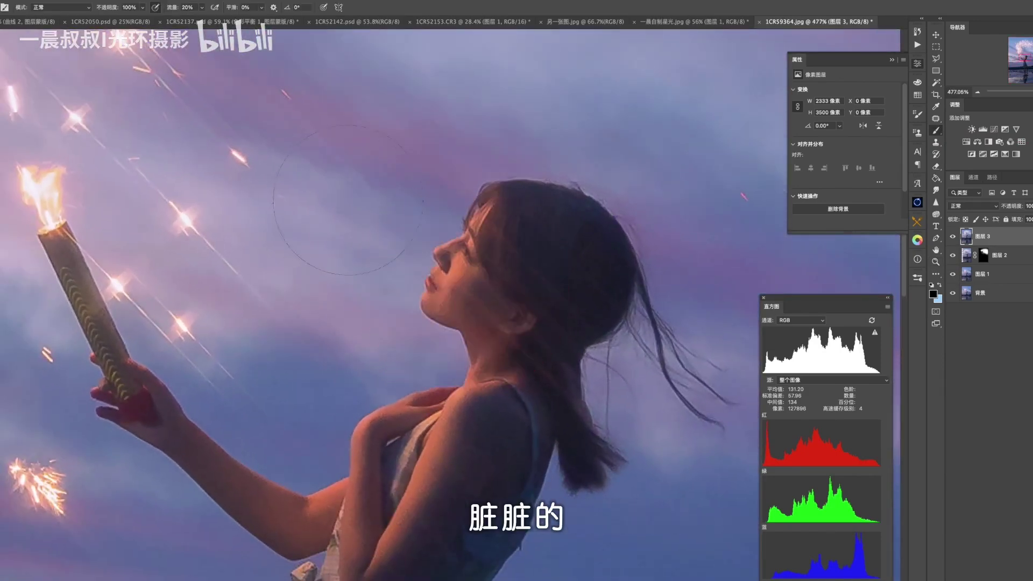
{"action": "key", "text": "shift+b"}
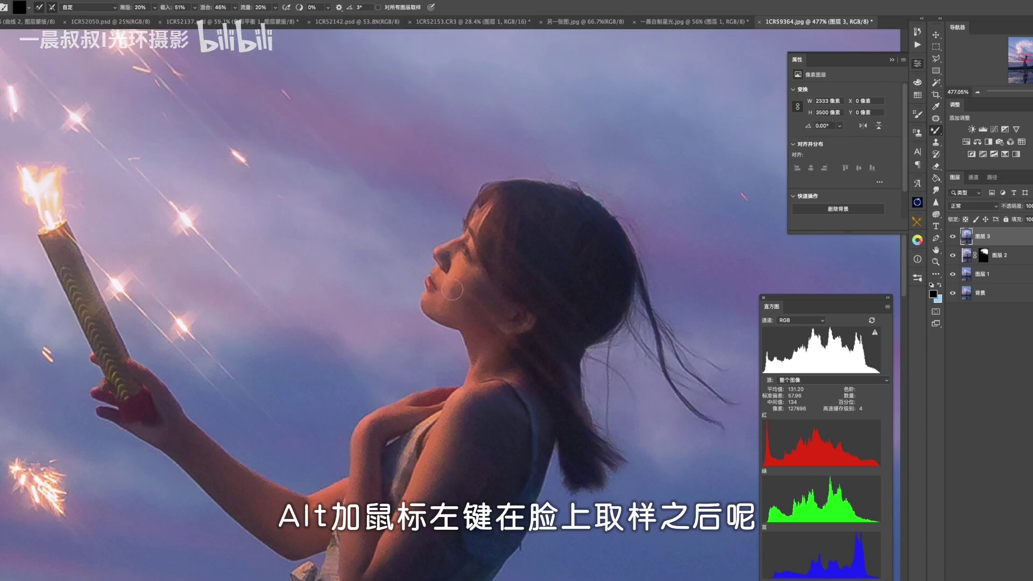
{"action": "left_click", "coordinate": [457, 273], "text": "alt"}
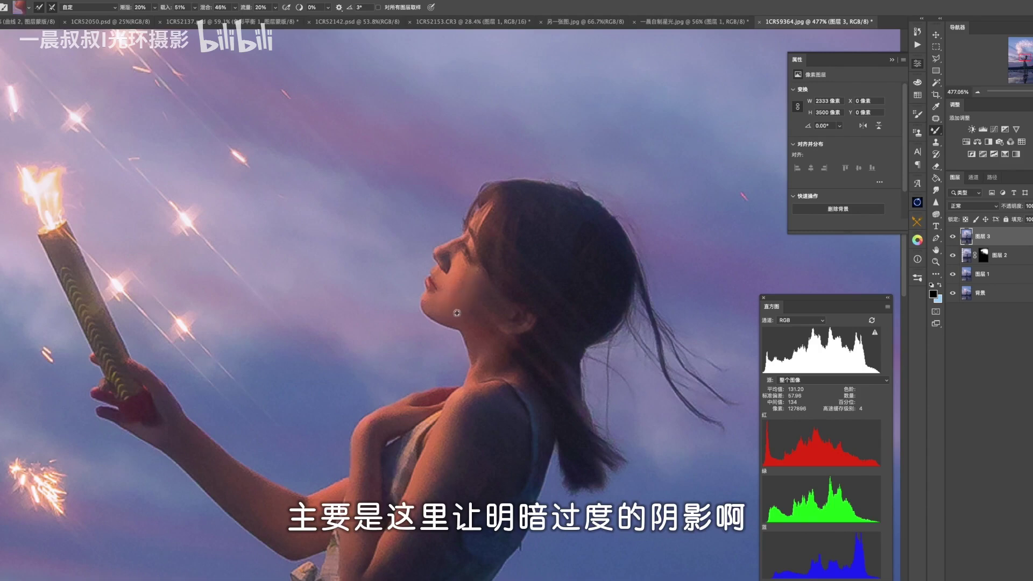
Smooth the skin on the woman's arms and legs with the Mixer Brush
{"action": "scroll", "coordinate": [463, 290], "scroll_direction": "down", "scroll_amount": 5}
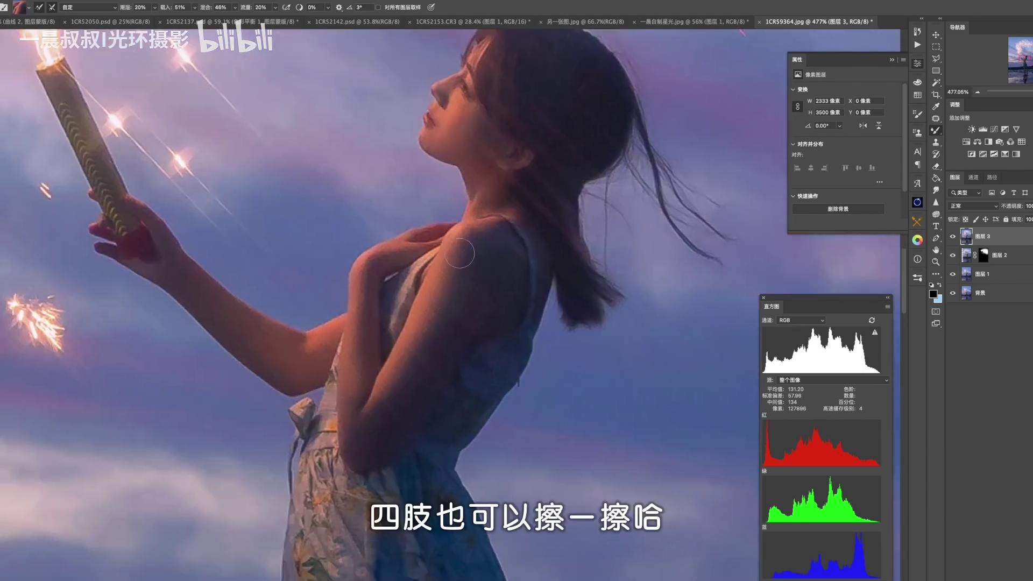
{"action": "scroll", "coordinate": [425, 302], "scroll_direction": "down", "scroll_amount": 3}
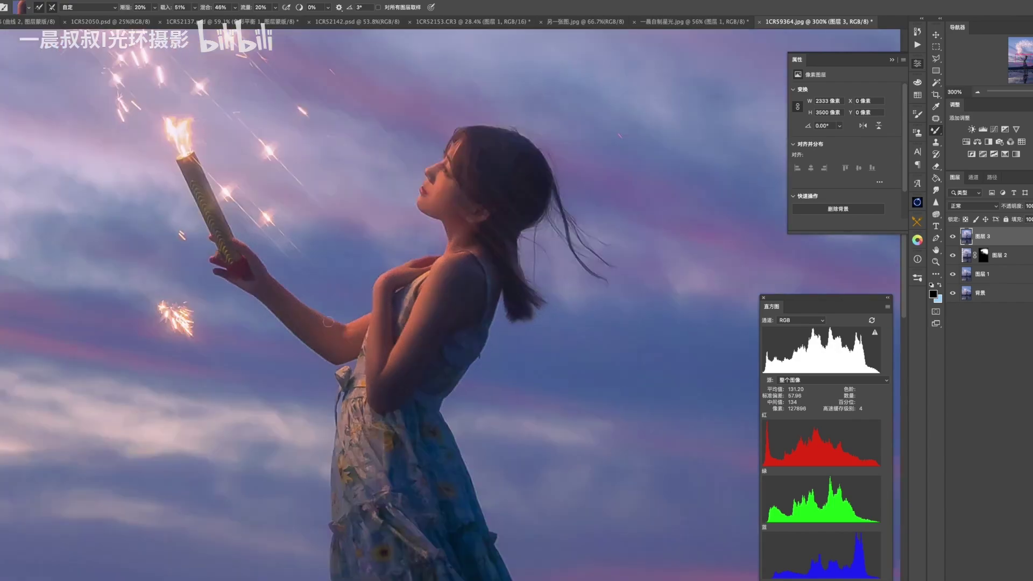
{"action": "scroll", "coordinate": [483, 247], "scroll_direction": "down", "scroll_amount": 2}
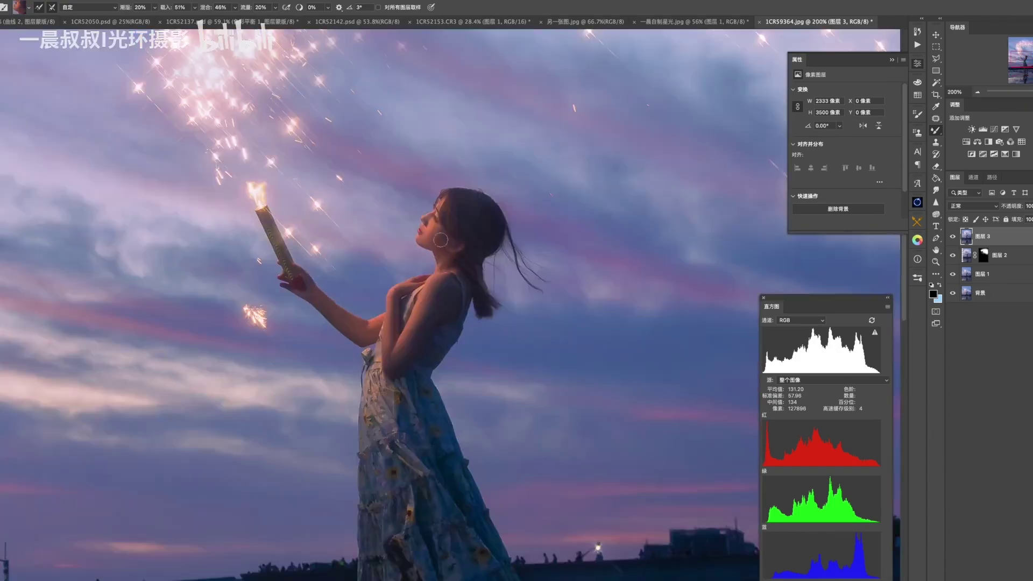
{"action": "scroll", "coordinate": [433, 323], "scroll_direction": "down", "scroll_amount": 8}
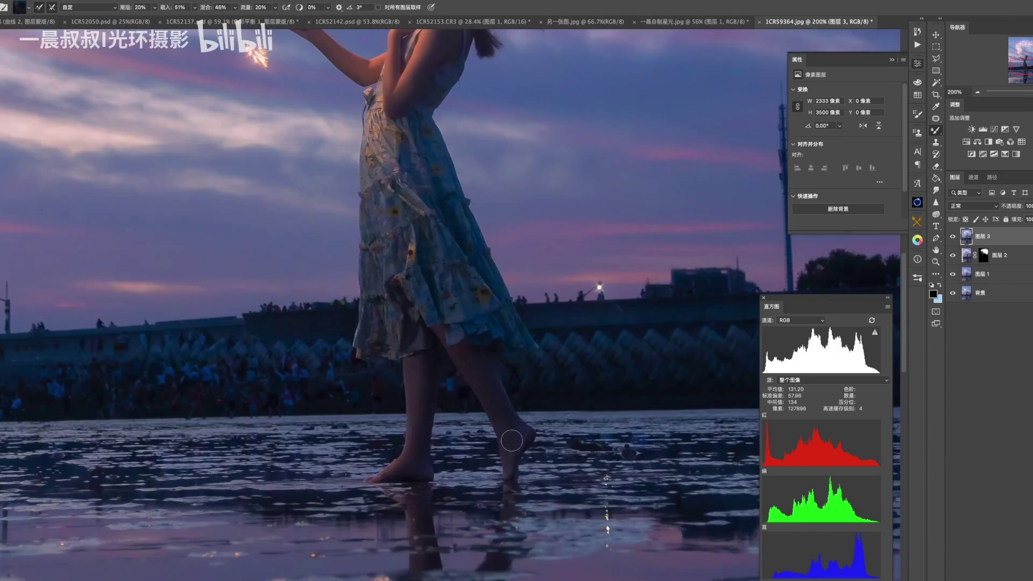
{"action": "key", "text": "ctrl+0"}
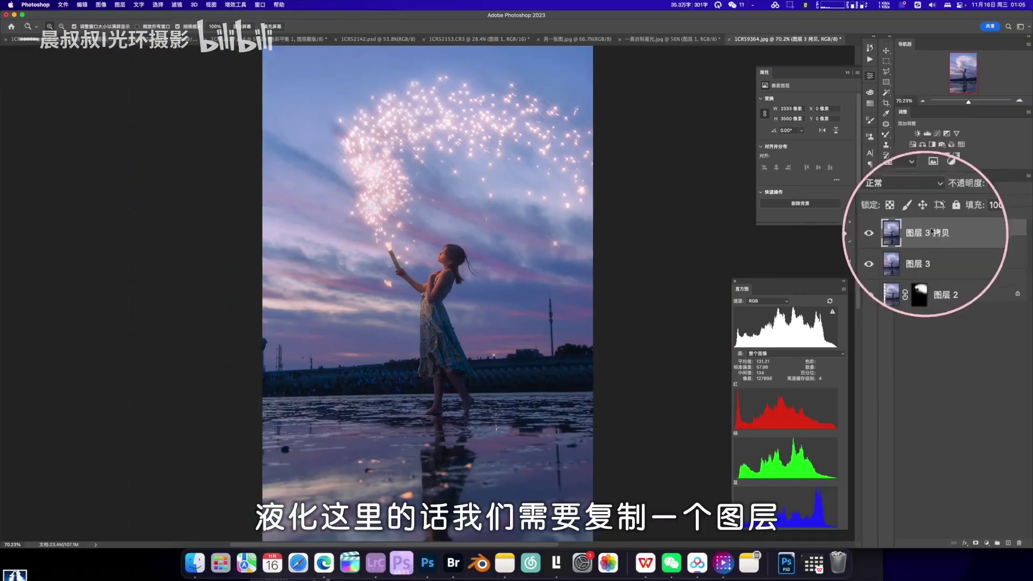
Duplicate the retouched top layer and open the copy in the Liquify filter
{"action": "key", "text": "super+j"}
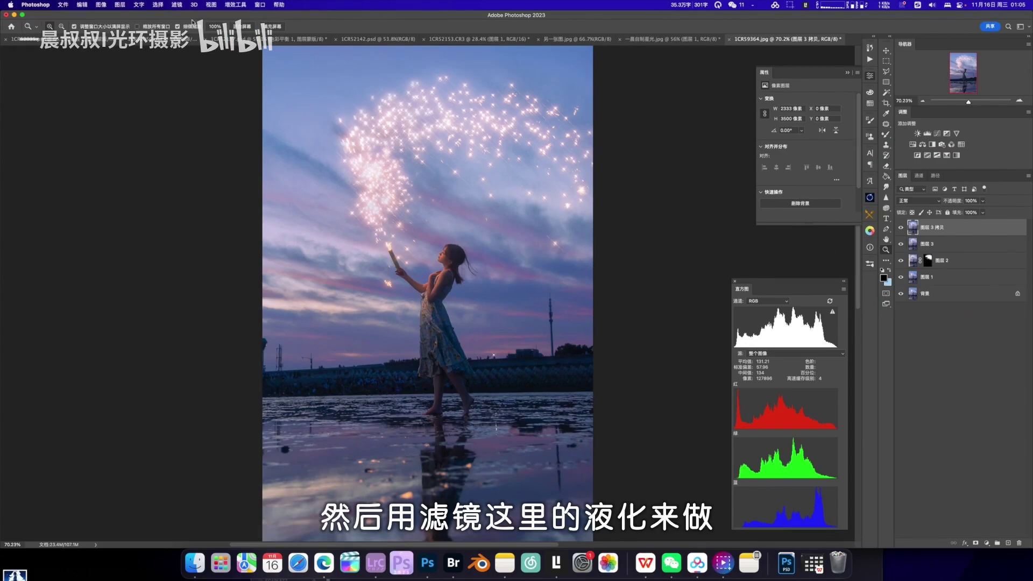
{"action": "left_click", "coordinate": [177, 4]}
{"action": "left_click", "coordinate": [193, 92]}
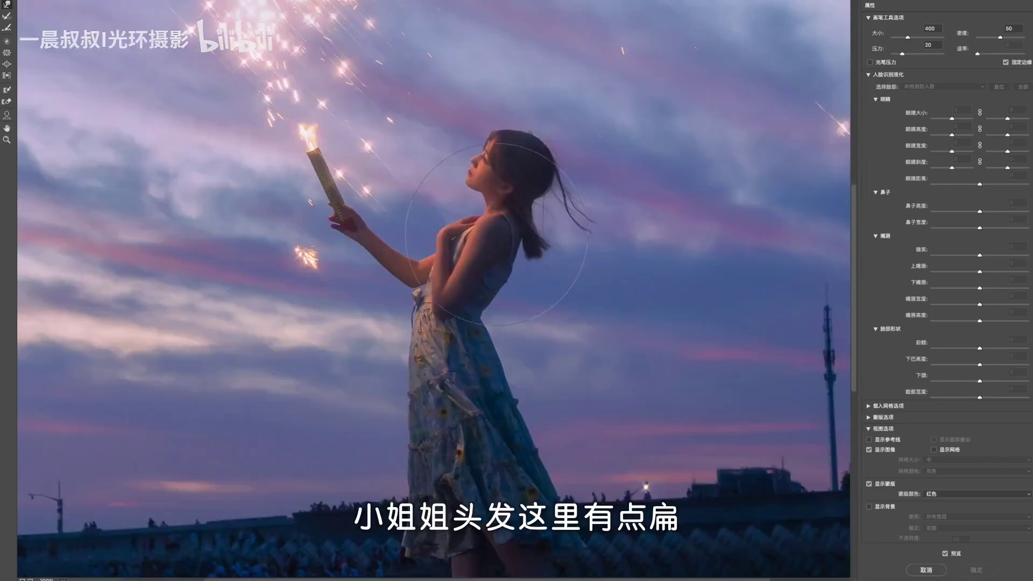
Push the flat hair at the woman's crown upward with Forward Warp at brush sizes 125 and 80, comparing with the original
{"action": "left_click_drag", "start_coordinate": [512, 180], "coordinate": [501, 206]}
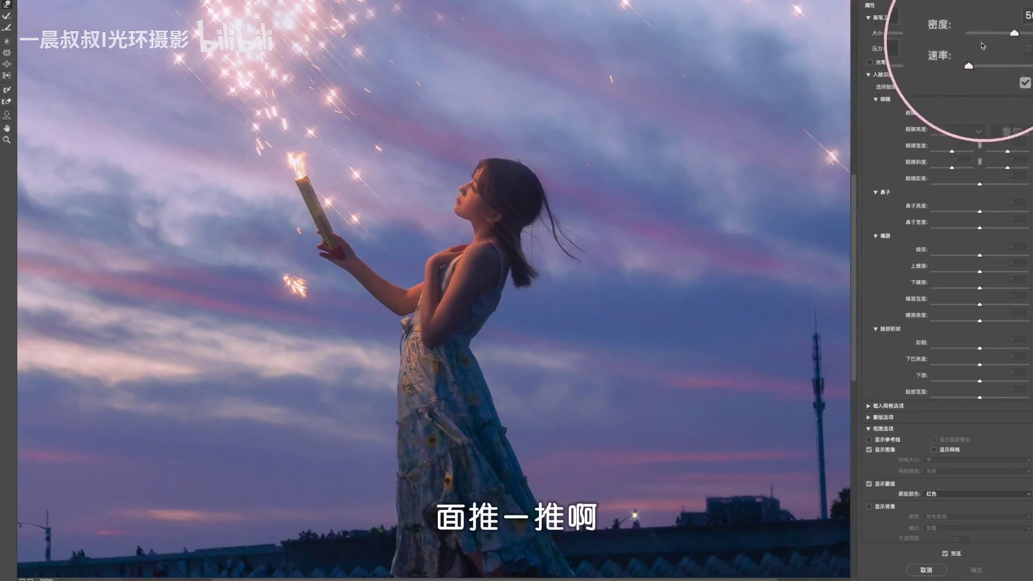
{"action": "key", "text": "bracketleft"}
{"action": "key", "text": "bracketleft"}
{"action": "key", "text": "bracketleft"}
{"action": "left_click_drag", "start_coordinate": [505, 161], "coordinate": [504, 154]}
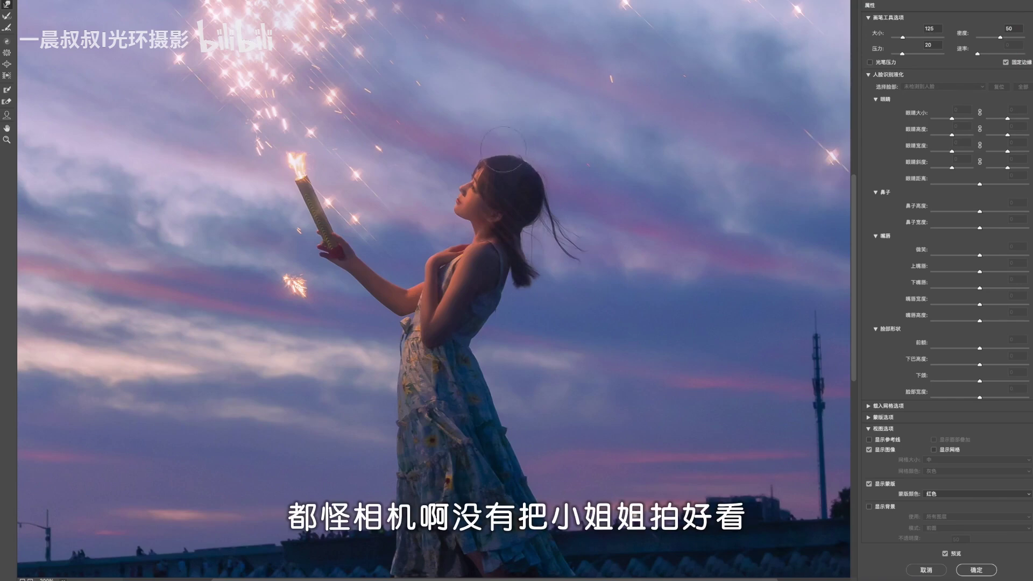
{"action": "key", "text": "p"}
{"action": "key", "text": "p"}
{"action": "key", "text": "p"}
{"action": "key", "text": "p"}
{"action": "key", "text": "p"}
{"action": "key", "text": "bracketleft"}
{"action": "key", "text": "p"}
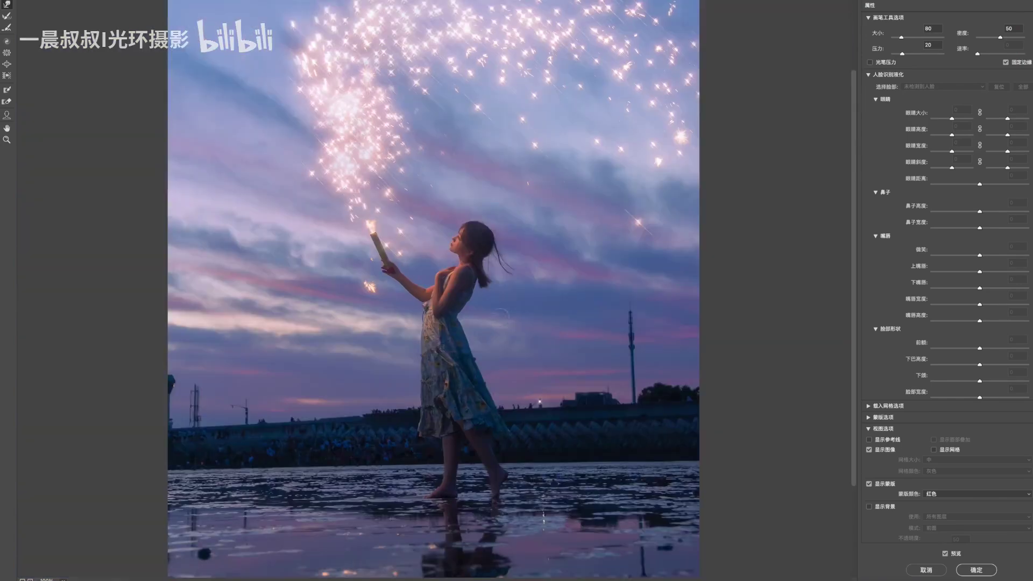
{"action": "key", "text": "bracketleft"}
{"action": "left_click", "coordinate": [7, 52]}
{"action": "key", "text": "bracketleft"}
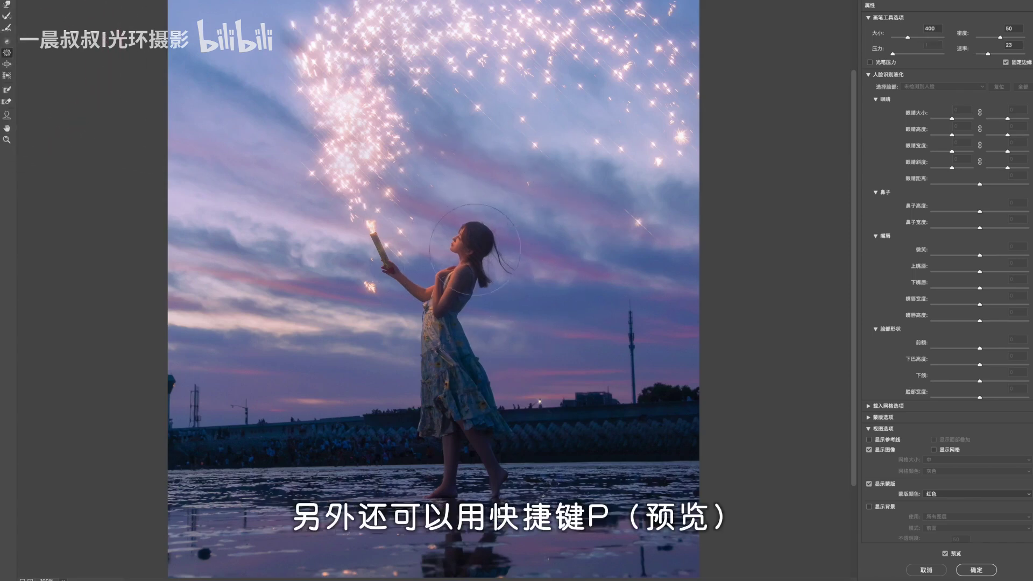
{"action": "key", "text": "w"}
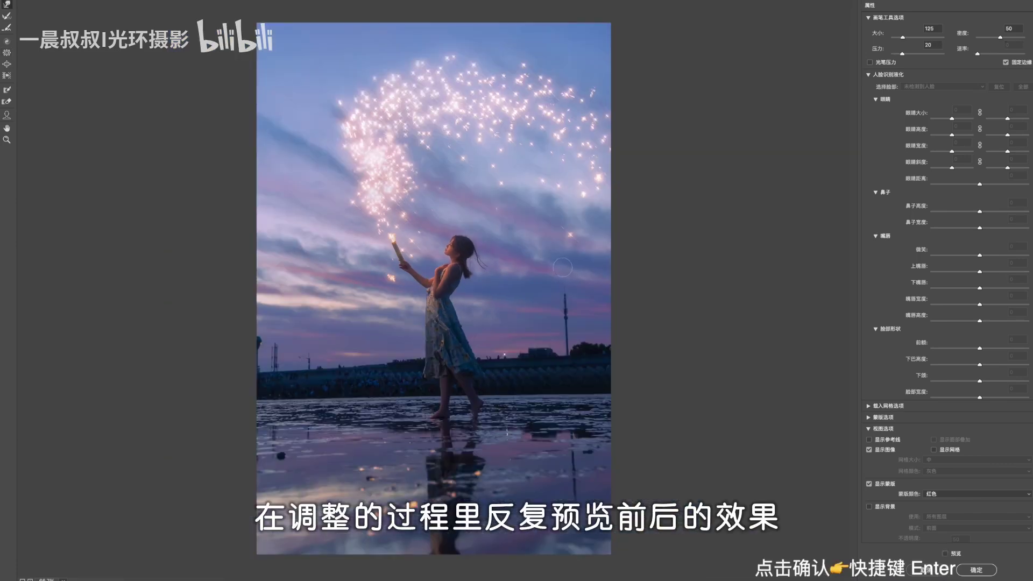
Compare the reshaped figure with the original in the preview and apply the Liquify changes
{"action": "key", "text": "p"}
{"action": "key", "text": "Return"}
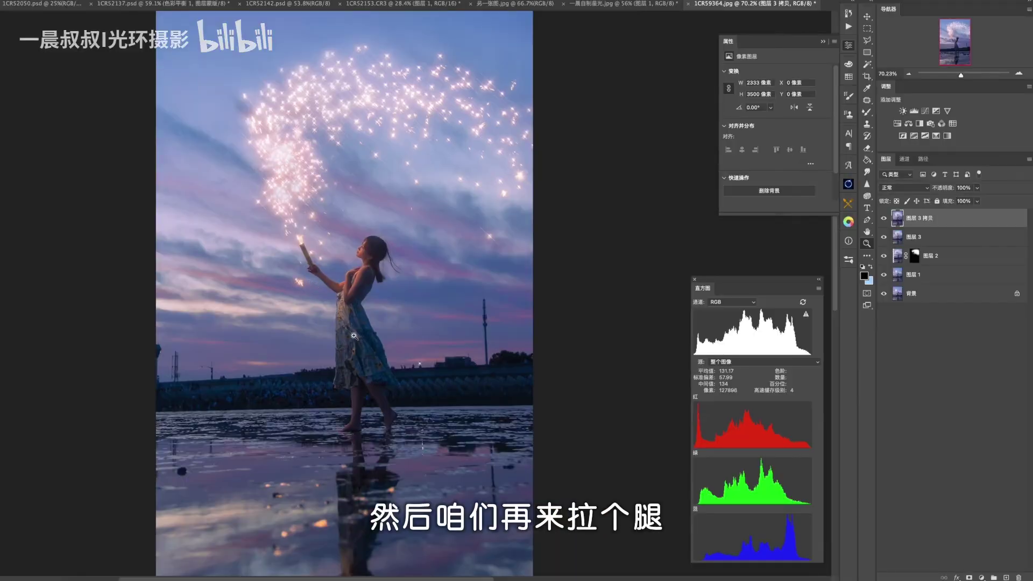
Select the photo's lower half with the Rectangular Marquee, stretch it downward with Free Transform to lengthen the woman's legs, and compare the result
{"action": "scroll", "coordinate": [403, 317], "scroll_direction": "down", "scroll_amount": 2}
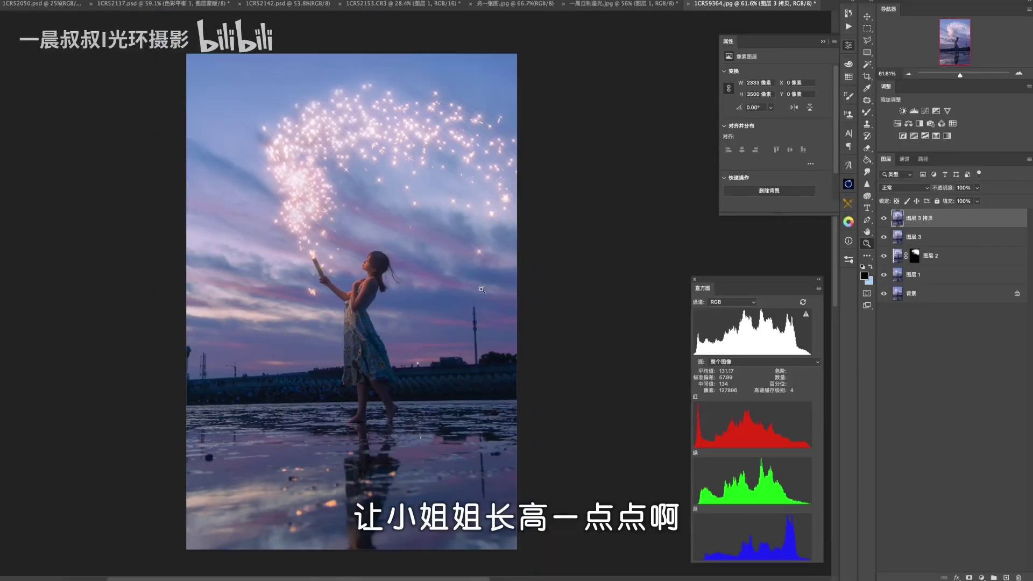
{"action": "right_click", "coordinate": [867, 28]}
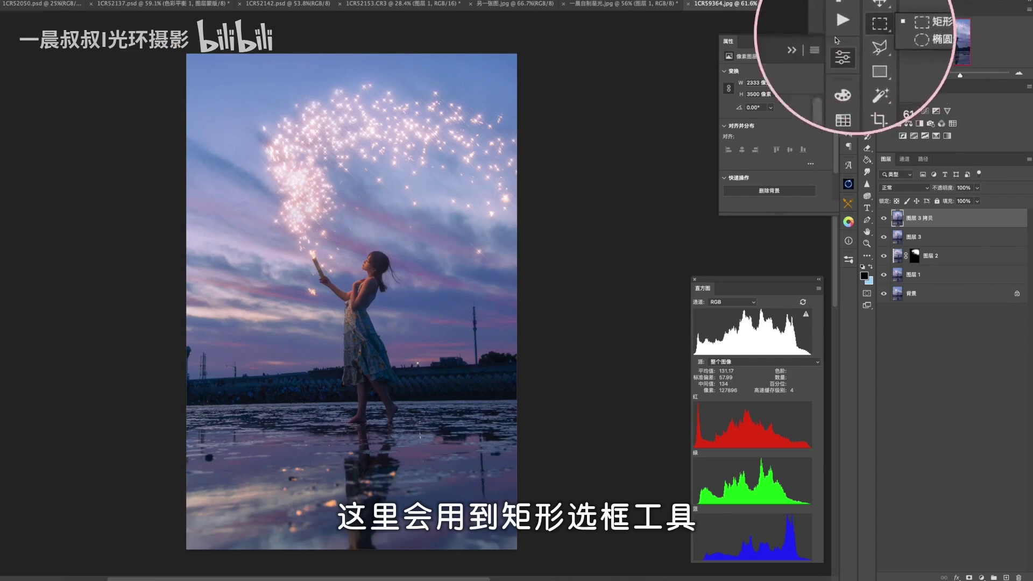
{"action": "mouse_move", "coordinate": [172, 305]}
{"action": "left_mouse_down"}
{"action": "mouse_move", "coordinate": [392, 406]}
{"action": "mouse_move", "coordinate": [522, 555]}
{"action": "left_mouse_up"}
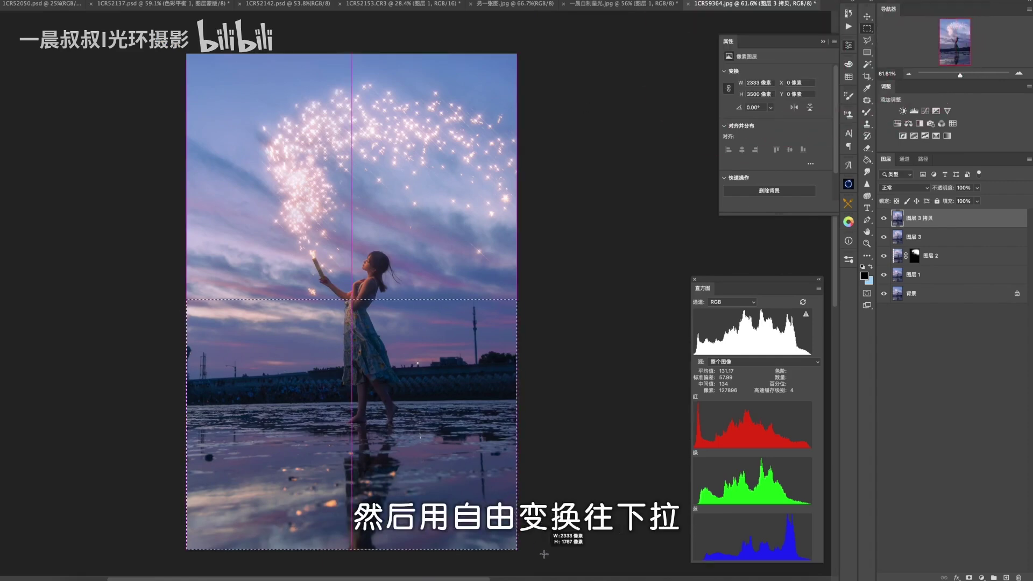
{"action": "key", "text": "ctrl+t"}
{"action": "left_click_drag", "start_coordinate": [372, 366], "coordinate": [371, 379]}
{"action": "key", "text": "ctrl+t"}
{"action": "scroll", "coordinate": [390, 365], "scroll_direction": "down", "scroll_amount": 3}
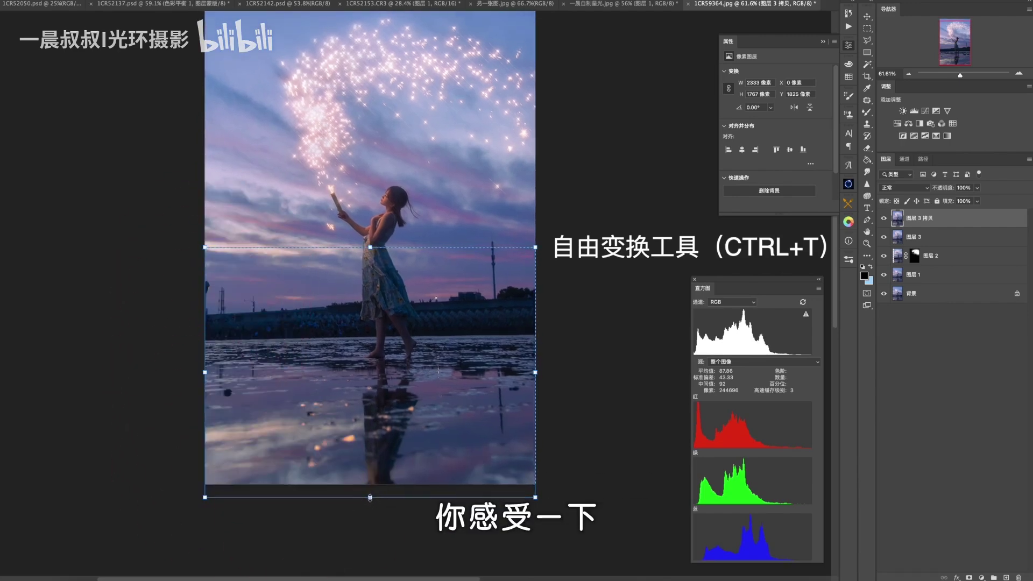
{"action": "left_click_drag", "start_coordinate": [369, 496], "coordinate": [371, 502]}
{"action": "key", "text": "Return"}
{"action": "left_click", "coordinate": [884, 218]}
{"action": "left_click", "coordinate": [884, 218]}
Select the woman with Select Subject, copy her to her own layer, and check the cutout with the other layers hidden
{"action": "key", "text": "z"}
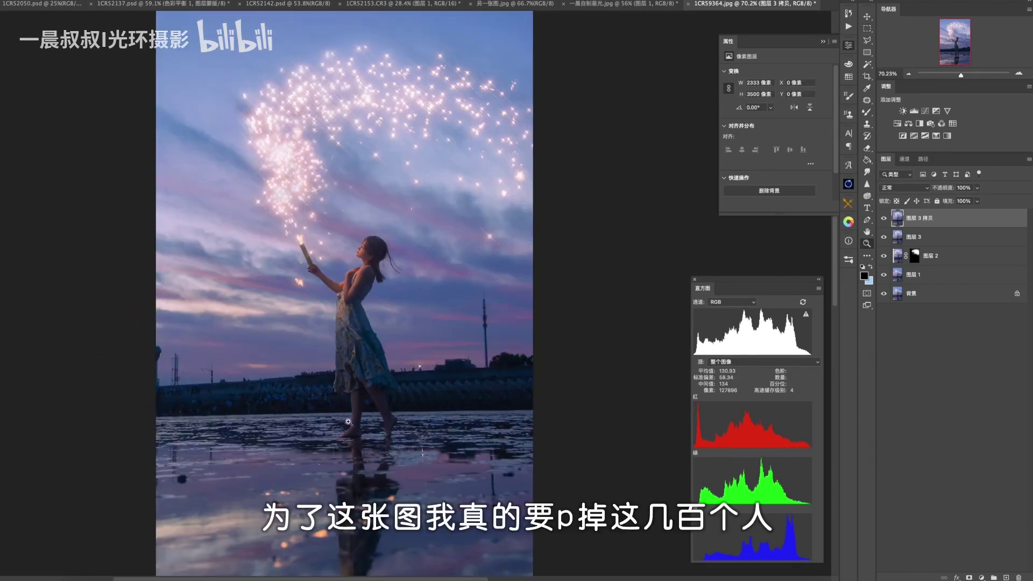
{"action": "scroll", "coordinate": [373, 440], "scroll_direction": "up", "scroll_amount": 3}
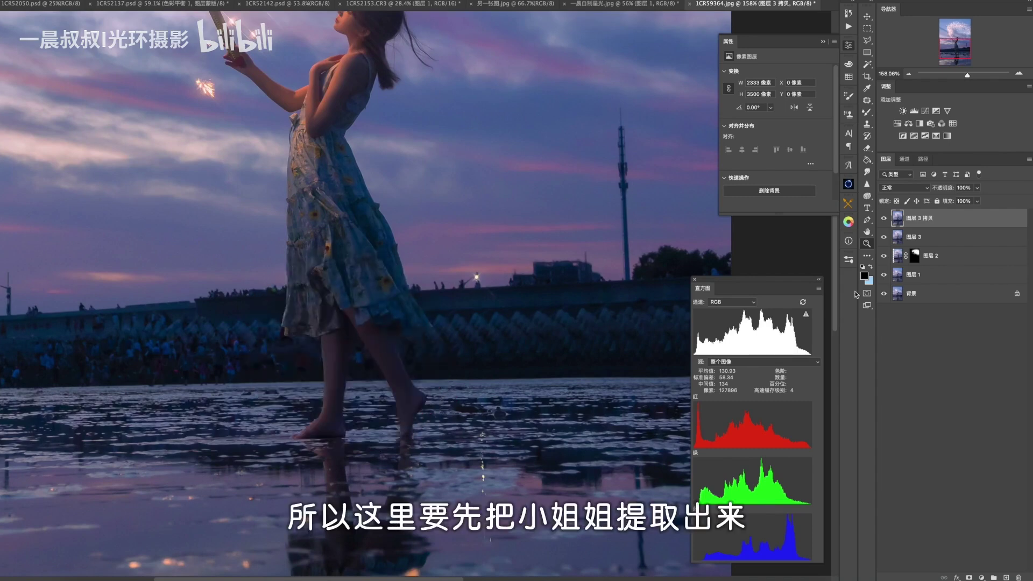
{"action": "left_click", "coordinate": [119, 8]}
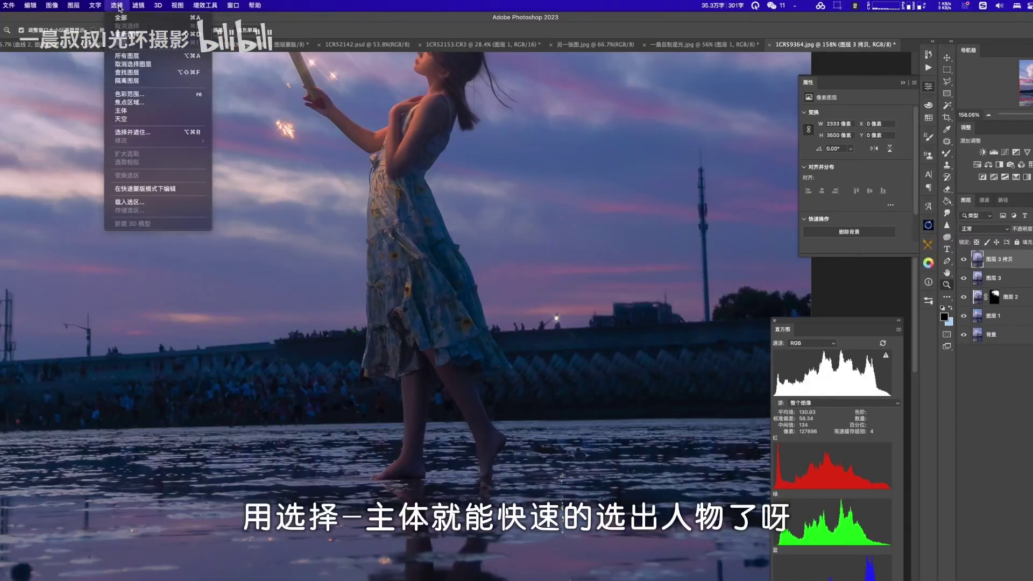
{"action": "left_click", "coordinate": [121, 110]}
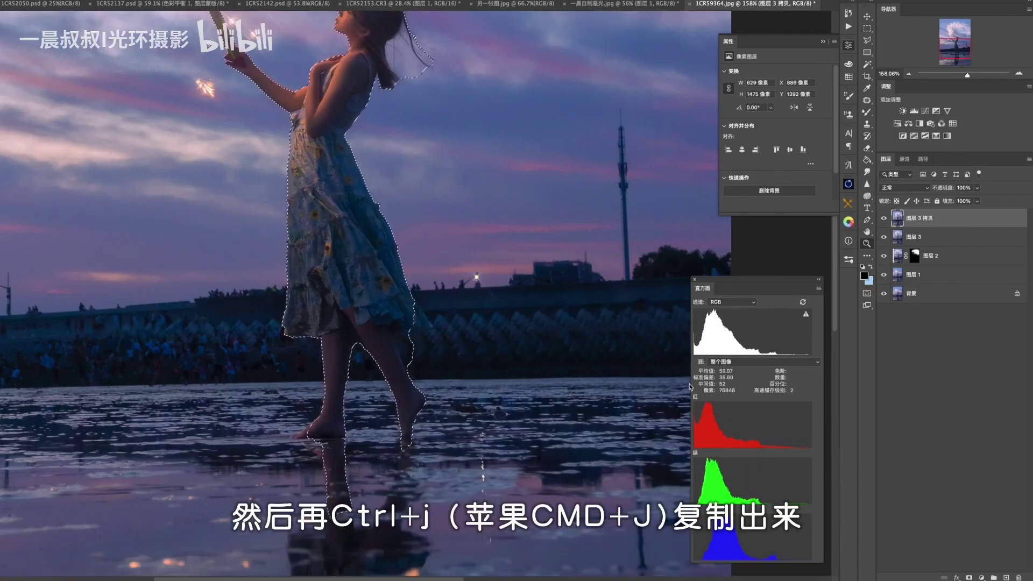
{"action": "key", "text": "ctrl+j"}
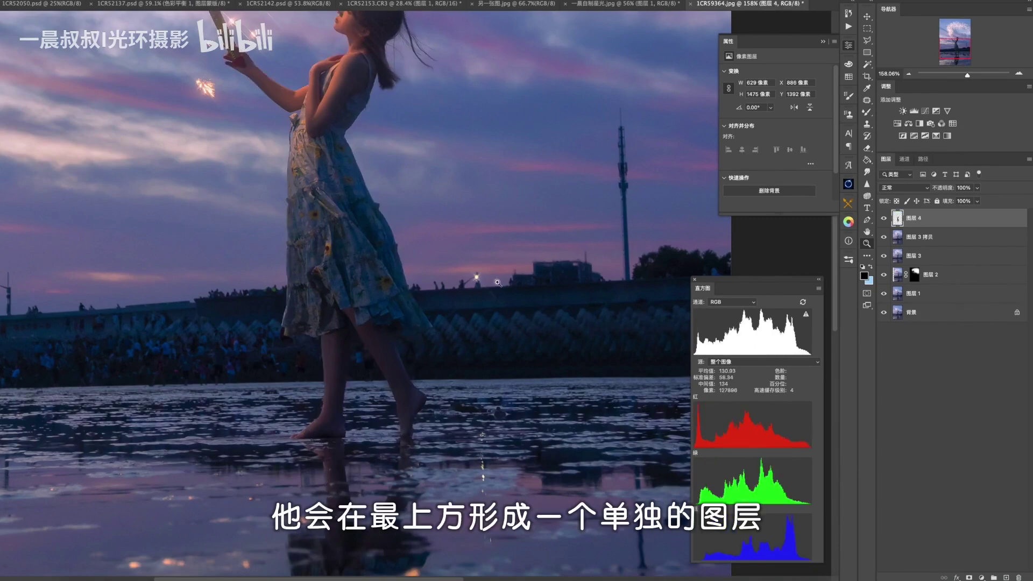
{"action": "left_click", "coordinate": [884, 219], "text": "alt"}
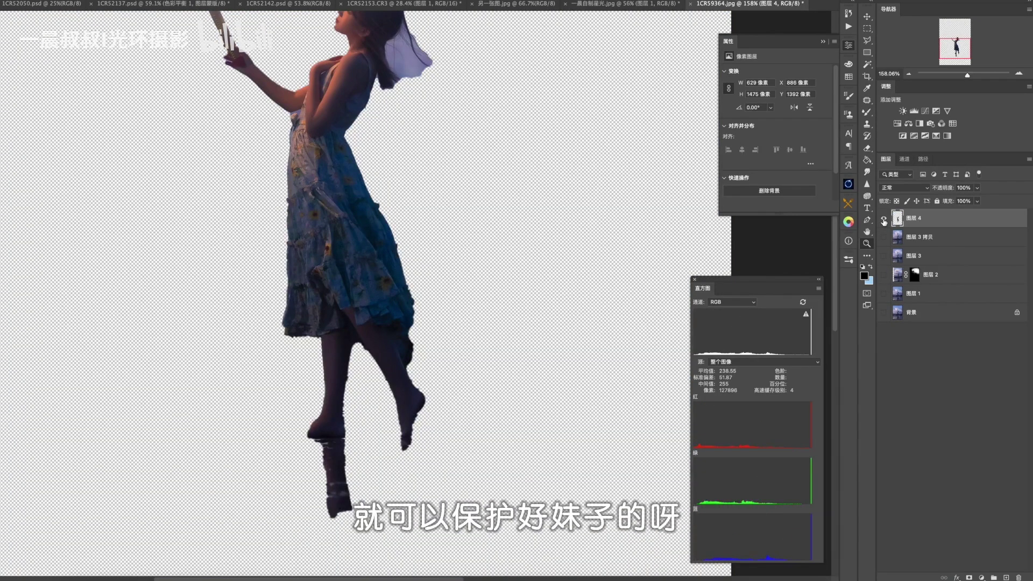
{"action": "left_click", "coordinate": [883, 220], "text": "alt"}
Duplicate the layer 图层 3 拷贝 beneath the cutout and rename the copy 去除左边路人
{"action": "left_click", "coordinate": [922, 239]}
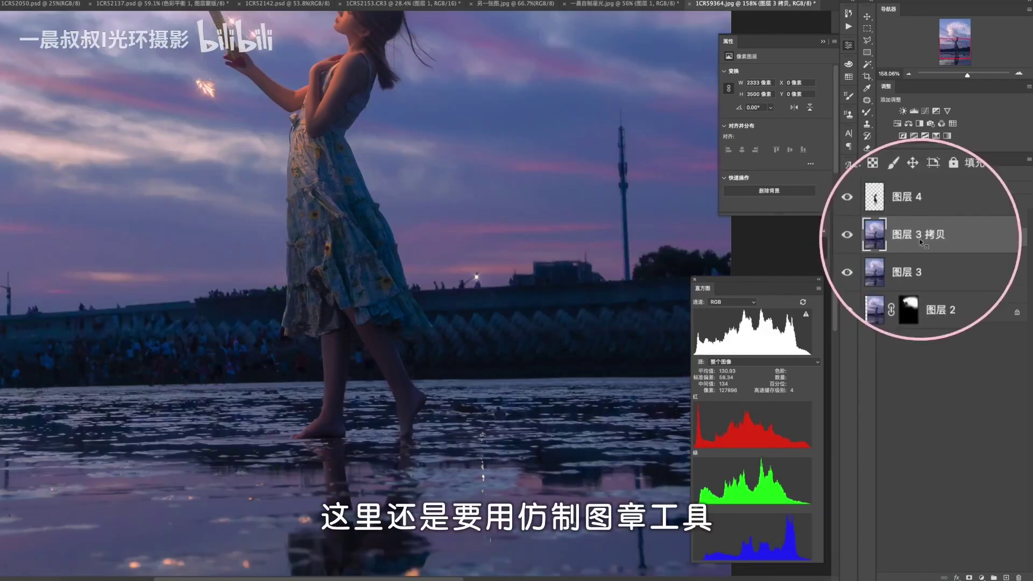
{"action": "key", "text": "ctrl+j"}
{"action": "double_click", "coordinate": [923, 237]}
{"action": "type", "text": "zuob"}
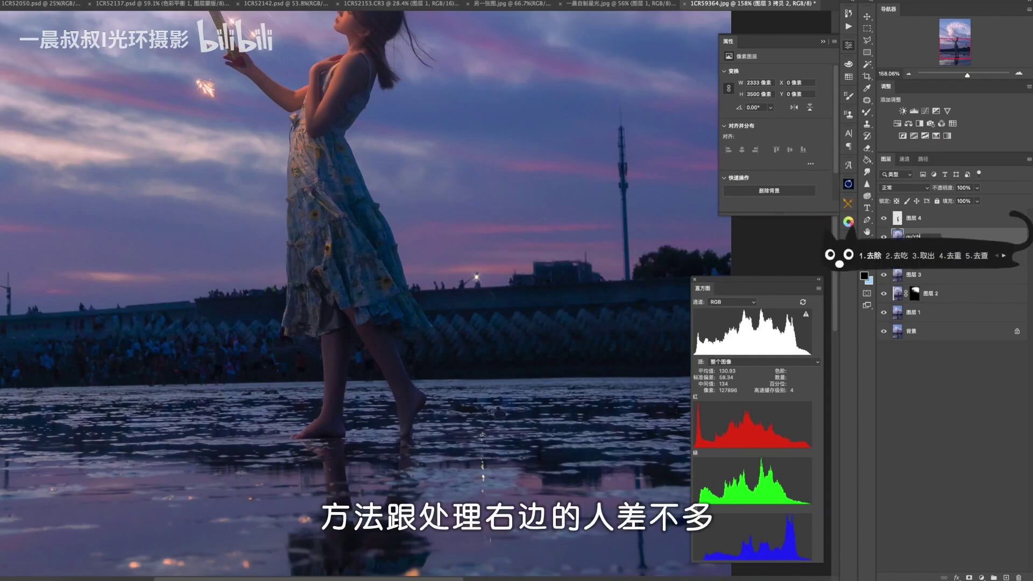
{"action": "type", "text": "左边路人"}
{"action": "key", "text": "Return"}
Remove the passers-by along the left stretch of the seawall with the Clone Stamp and Patch tools
{"action": "key", "text": "s"}
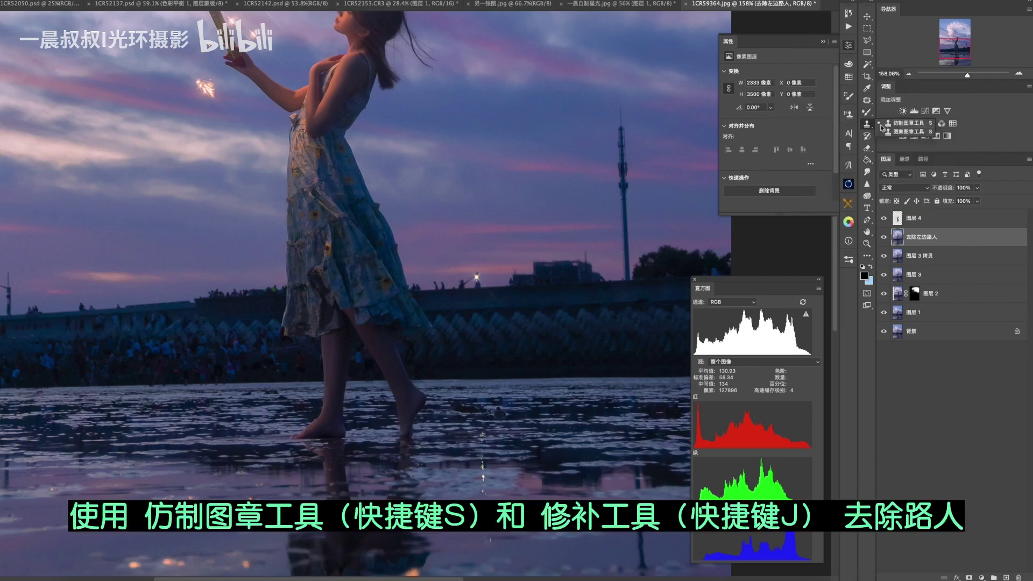
{"action": "left_click", "coordinate": [467, 355], "text": "alt"}
{"action": "scroll", "coordinate": [371, 373], "scroll_direction": "left", "scroll_amount": 3}
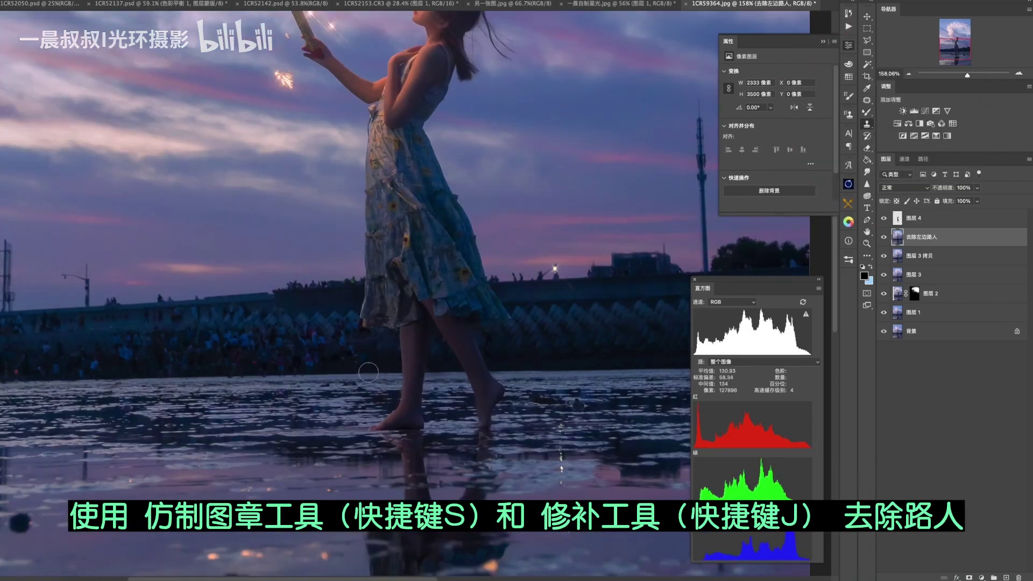
{"action": "scroll", "coordinate": [349, 355], "scroll_direction": "left", "scroll_amount": 5}
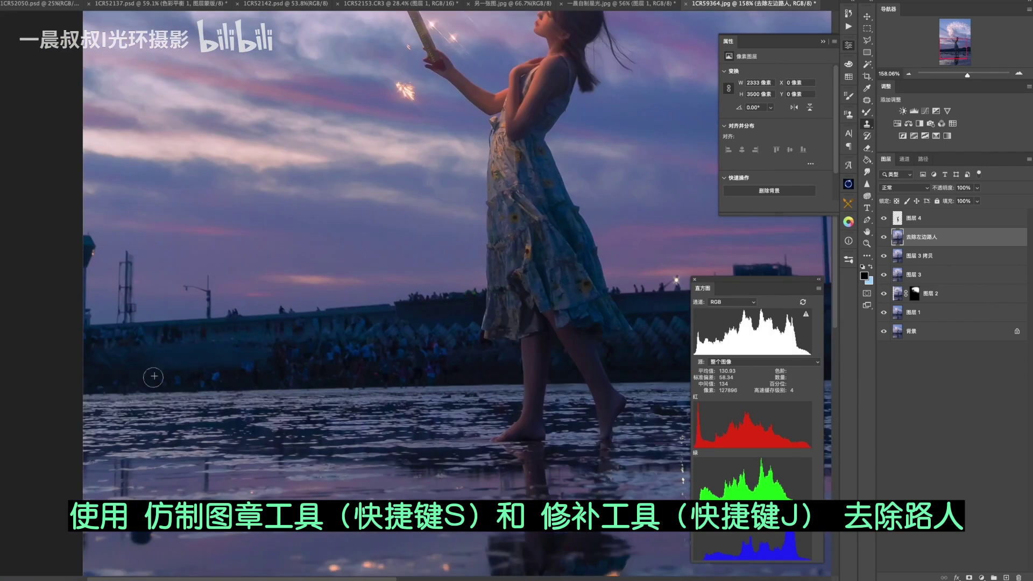
{"action": "key", "text": "bracketright"}
{"action": "key", "text": "bracketright"}
{"action": "key", "text": "bracketright"}
{"action": "key", "text": "bracketright"}
{"action": "key", "text": "j"}
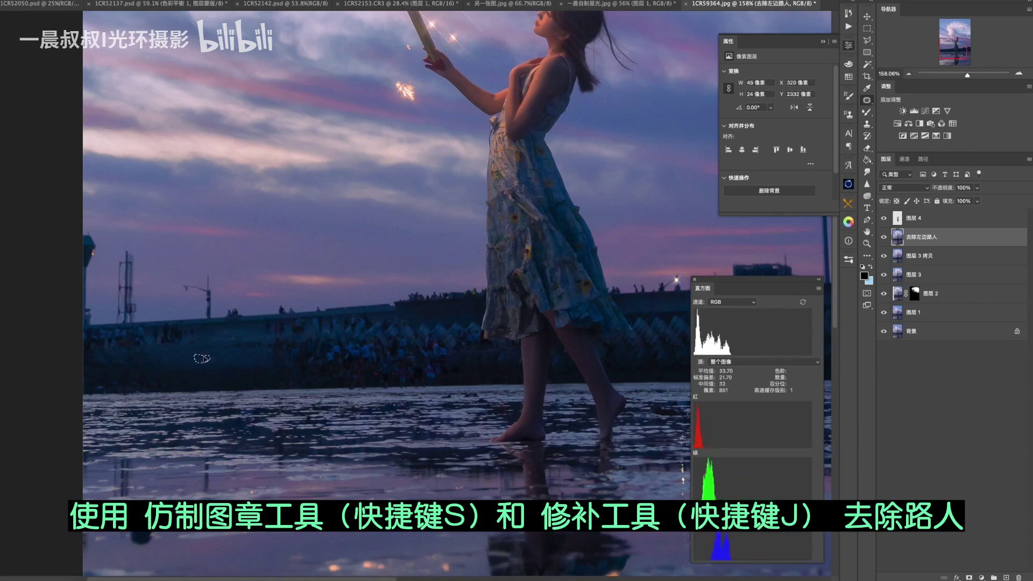
{"action": "left_click_drag", "start_coordinate": [199, 317], "coordinate": [200, 334]}
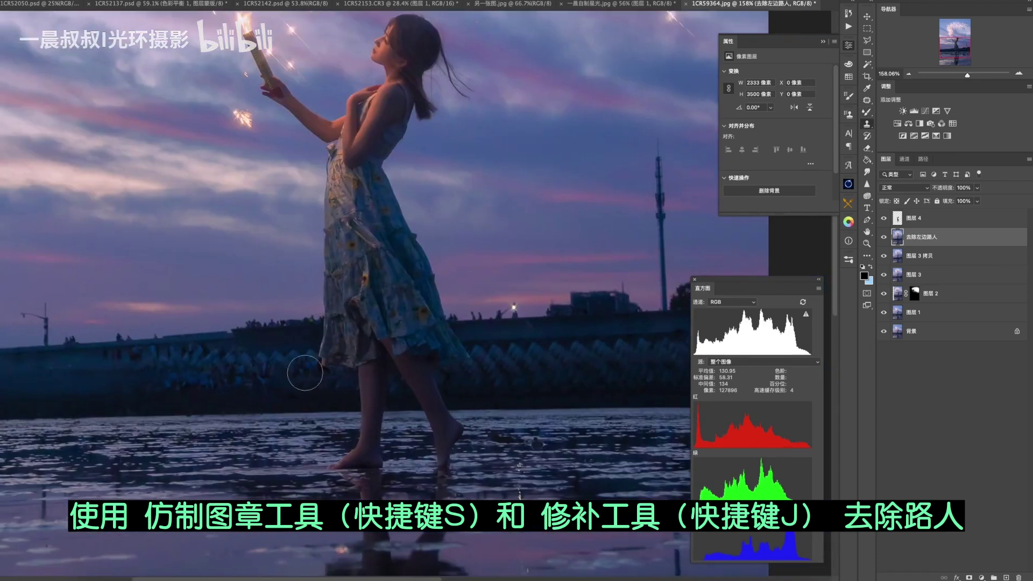
Clone out the remaining passers-by on the seawall just left of the woman's dress and compare with the uncleaned photo
{"action": "mouse_move", "coordinate": [300, 369]}
{"action": "left_mouse_down"}
{"action": "mouse_move", "coordinate": [262, 387]}
{"action": "mouse_move", "coordinate": [226, 376]}
{"action": "left_mouse_up"}
{"action": "scroll", "coordinate": [149, 336], "scroll_direction": "right", "scroll_amount": 3}
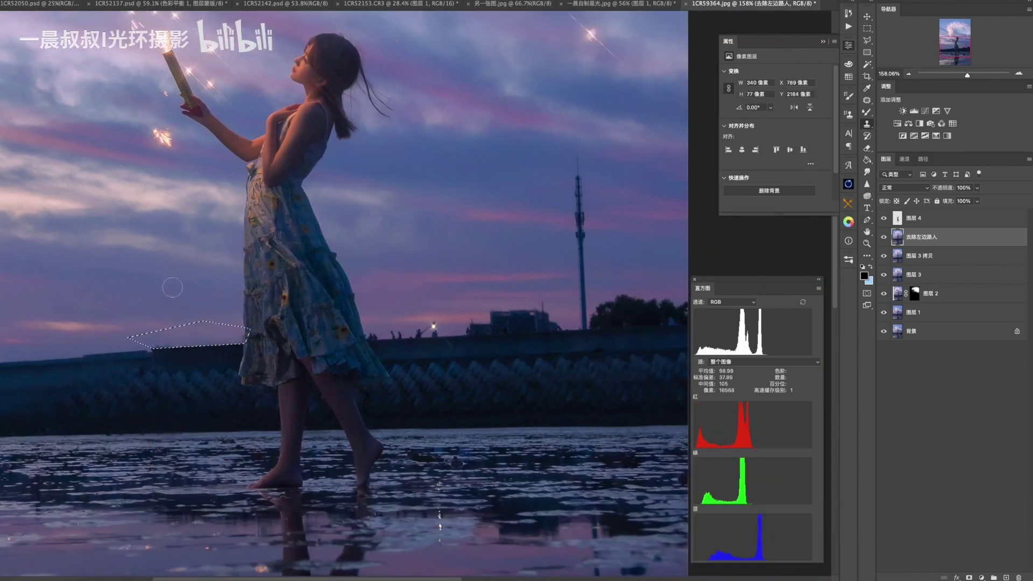
{"action": "key", "text": "z"}
{"action": "right_click", "coordinate": [226, 349]}
{"action": "left_click", "coordinate": [237, 348]}
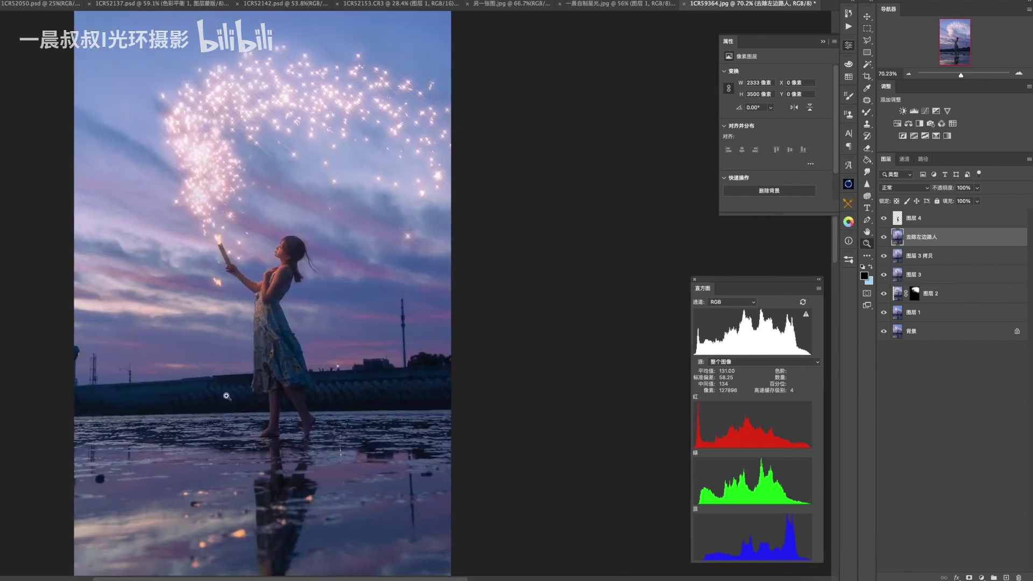
{"action": "left_click", "coordinate": [884, 238]}
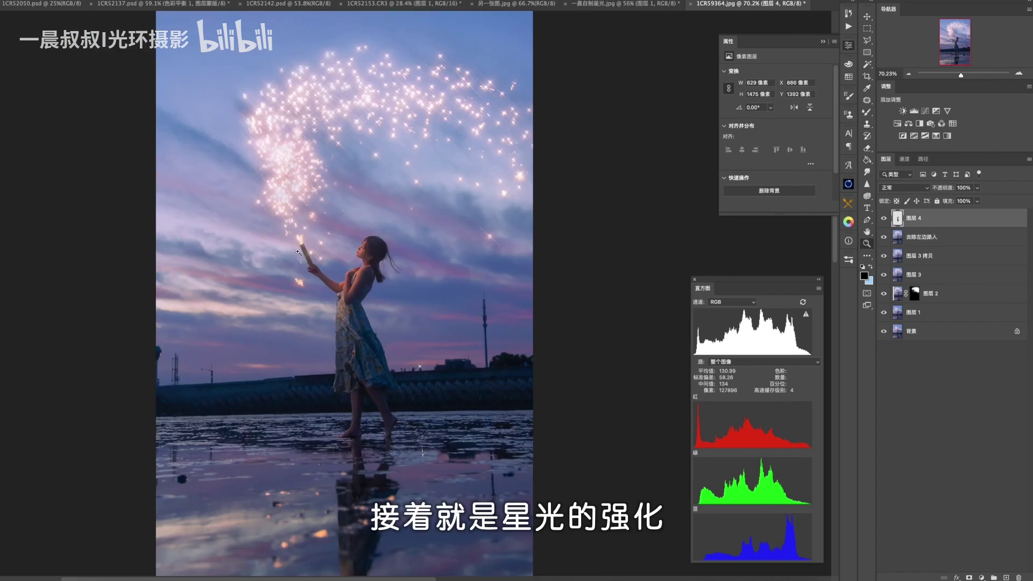
Crop the photo slightly tighter along its left and top edges
{"action": "left_click_drag", "start_coordinate": [373, 211], "coordinate": [355, 214]}
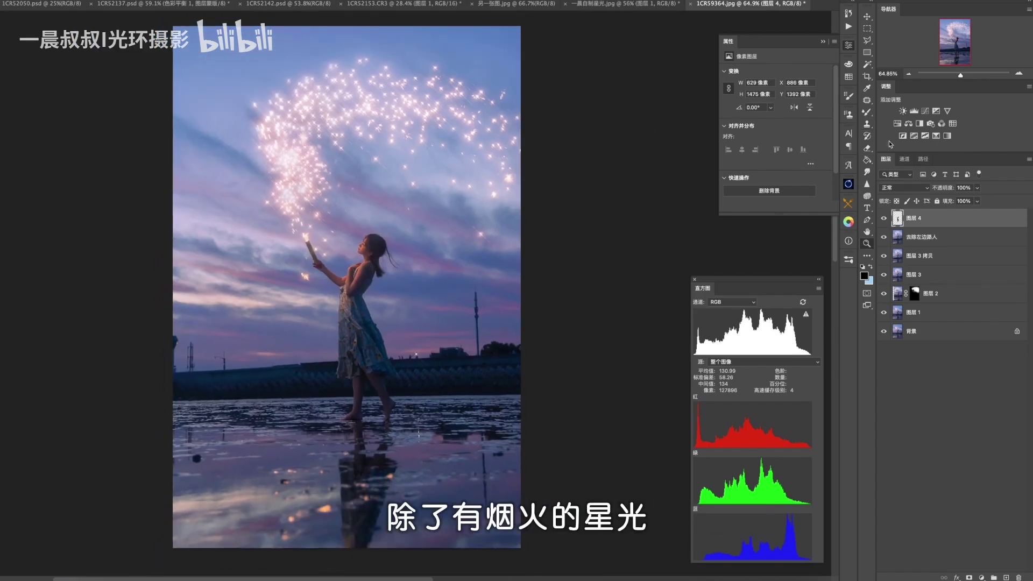
{"action": "left_click", "coordinate": [867, 77]}
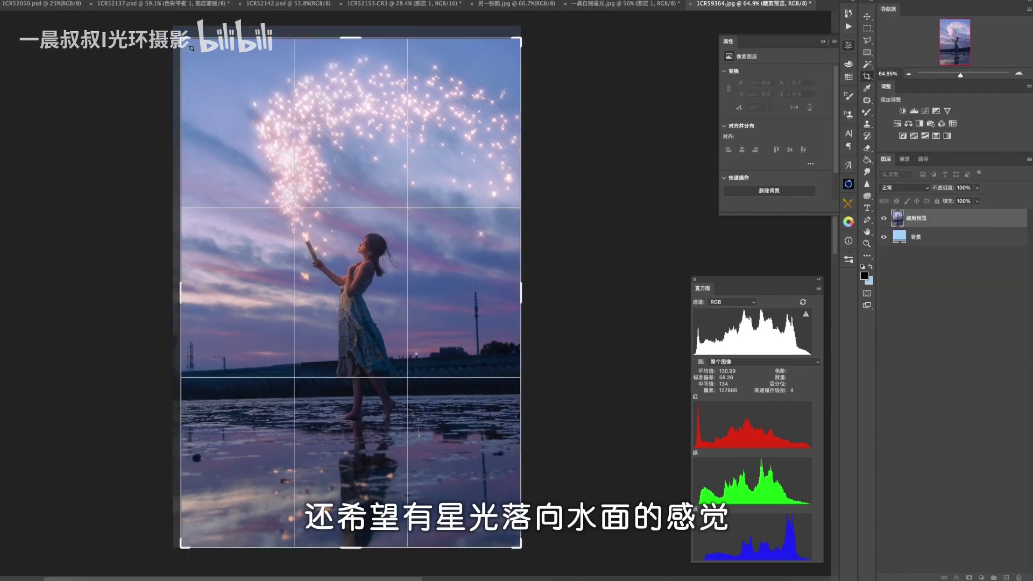
{"action": "left_click_drag", "start_coordinate": [178, 32], "coordinate": [173, 26]}
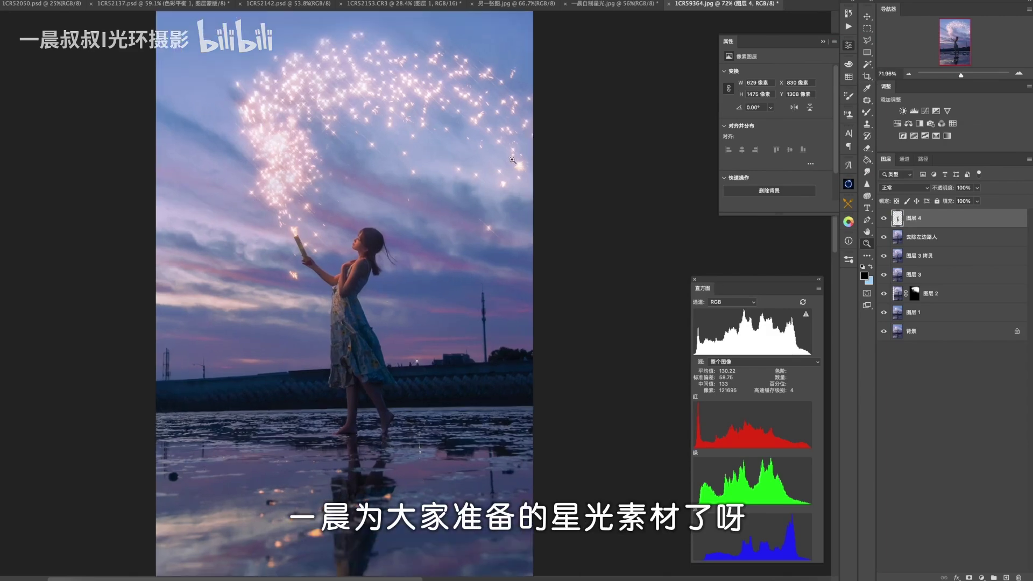
Bring the sparkle image from 一晨自制星光.jpg into the portrait, place it over the legs and water, and blend away its black background
{"action": "left_click", "coordinate": [613, 3]}
{"action": "left_click_drag", "start_coordinate": [716, 1], "coordinate": [360, 148]}
{"action": "key", "text": "v"}
{"action": "scroll", "coordinate": [350, 250], "scroll_direction": "down", "scroll_amount": 2}
{"action": "left_click_drag", "start_coordinate": [352, 203], "coordinate": [341, 339]}
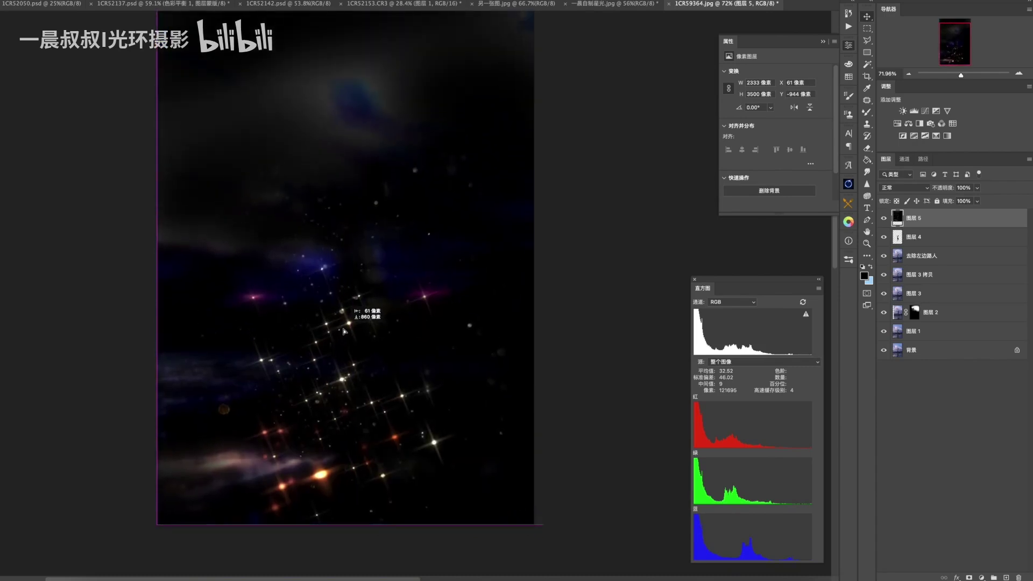
{"action": "left_click", "coordinate": [908, 188]}
{"action": "left_click", "coordinate": [888, 275]}
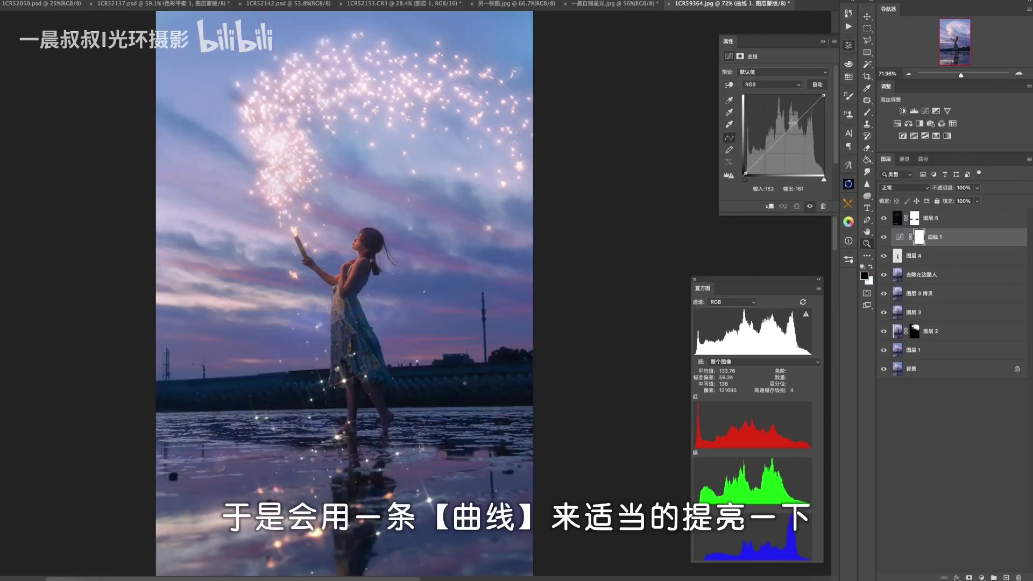
Brighten the Curves layer by raising input 47 to output 83, and invert its mask for painting the effect in locally
{"action": "left_click_drag", "start_coordinate": [760, 160], "coordinate": [759, 148]}
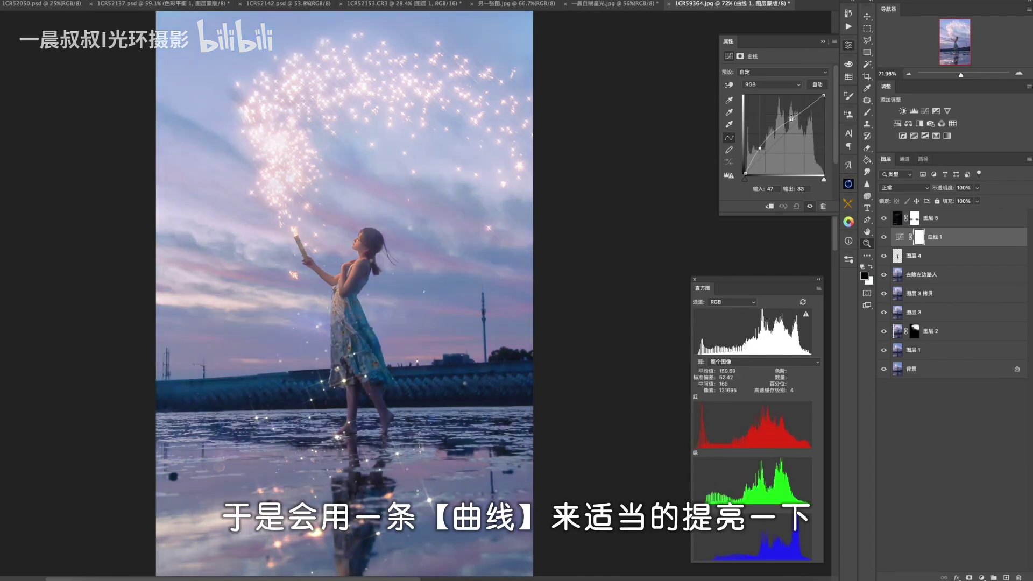
{"action": "left_click", "coordinate": [919, 237]}
{"action": "key", "text": "ctrl+i"}
{"action": "key", "text": "b"}
{"action": "key", "text": "x"}
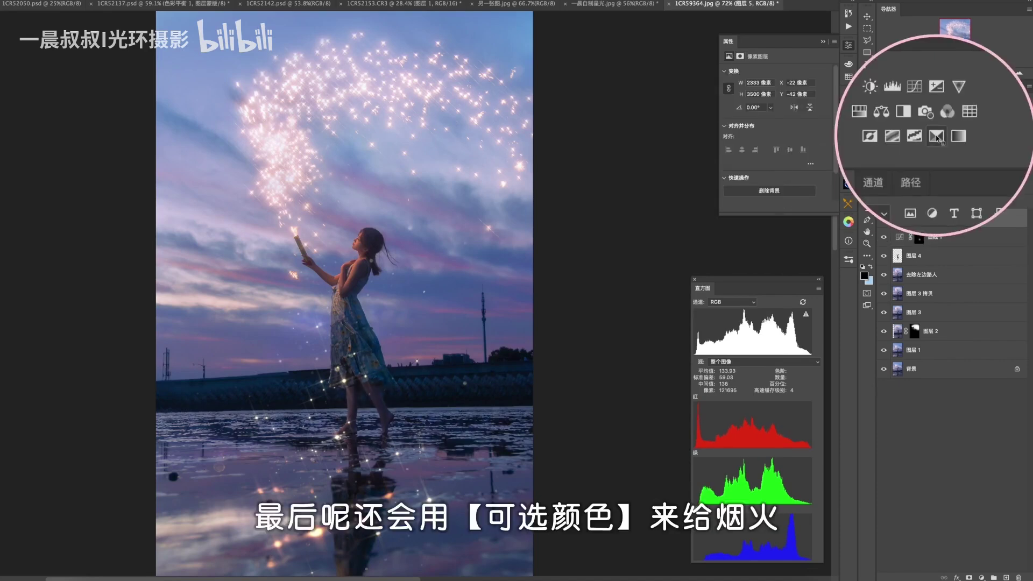
Warm the sparks with a Selective Color layer on the whites, setting magenta to +2% and yellow to +18%, and compare the effect
{"action": "left_click", "coordinate": [937, 138]}
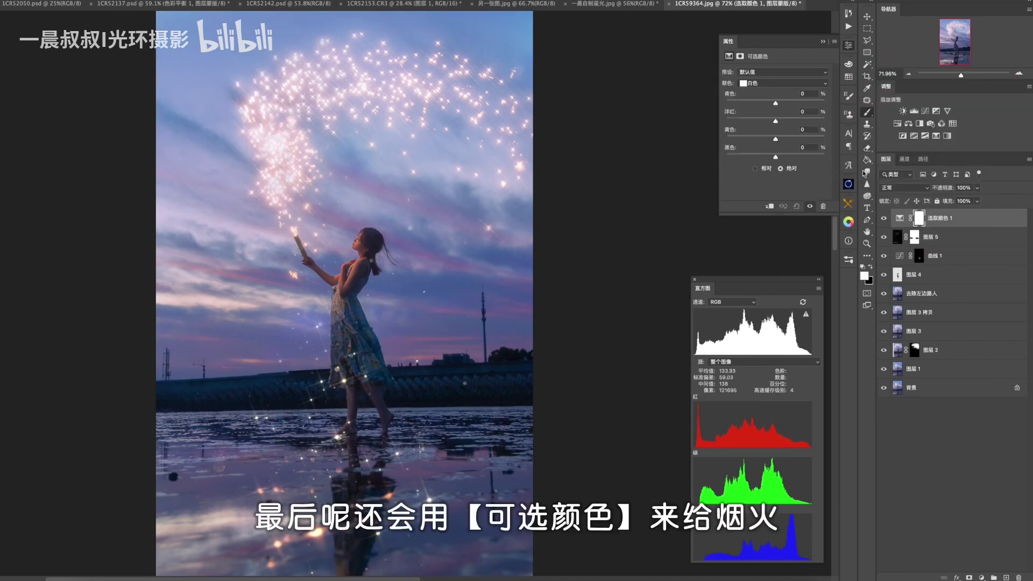
{"action": "mouse_move", "coordinate": [775, 139]}
{"action": "left_mouse_down"}
{"action": "mouse_move", "coordinate": [784, 141]}
{"action": "mouse_move", "coordinate": [776, 121]}
{"action": "left_mouse_up"}
{"action": "left_click", "coordinate": [777, 122]}
{"action": "left_click", "coordinate": [884, 219]}
{"action": "left_click", "coordinate": [883, 219]}
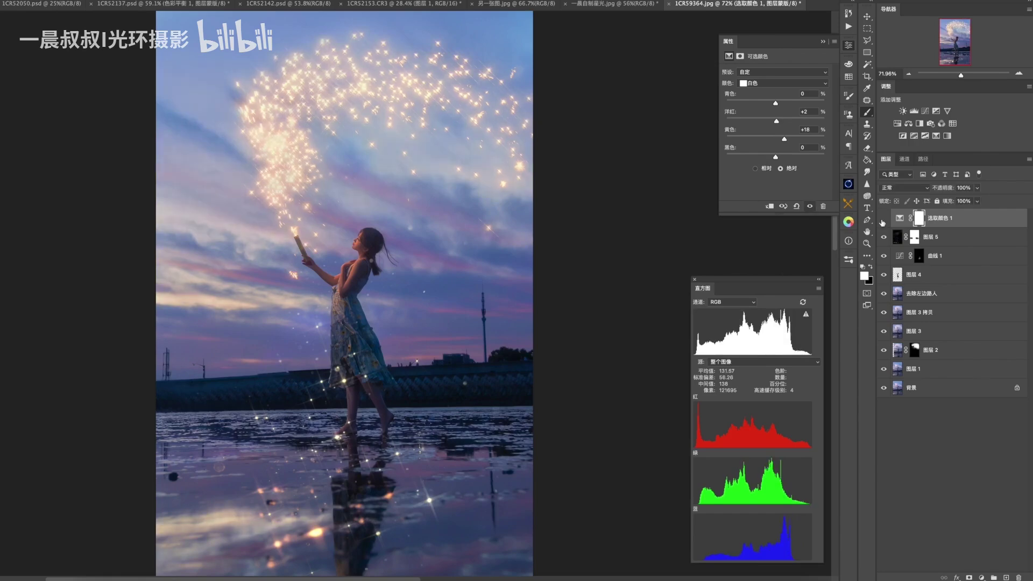
Add a second Selective Color adjustment layer and increase the magenta in its whites
{"action": "left_click", "coordinate": [947, 136]}
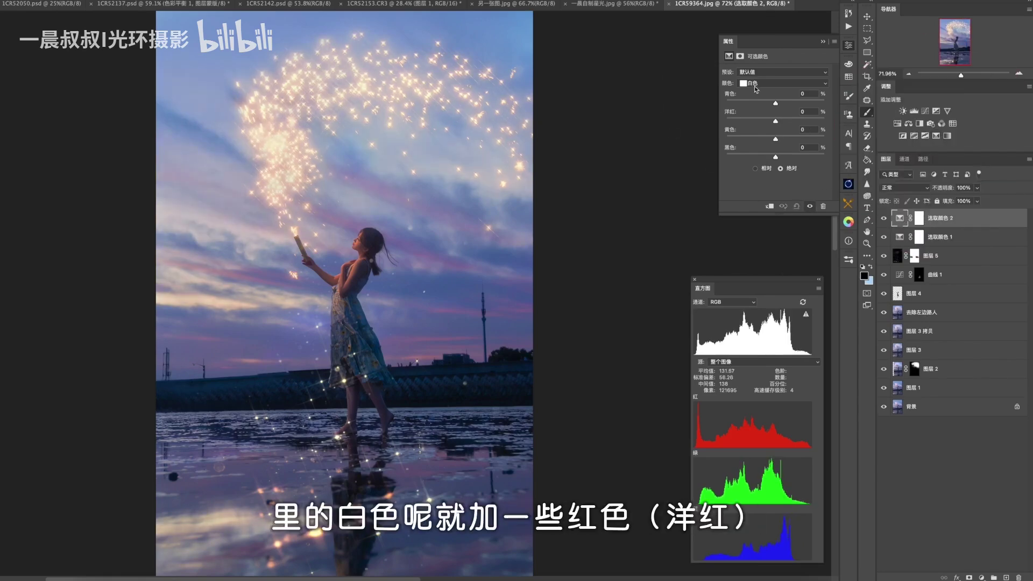
{"action": "mouse_move", "coordinate": [777, 123]}
{"action": "left_mouse_down"}
{"action": "mouse_move", "coordinate": [788, 124]}
{"action": "mouse_move", "coordinate": [778, 120]}
{"action": "left_mouse_up"}
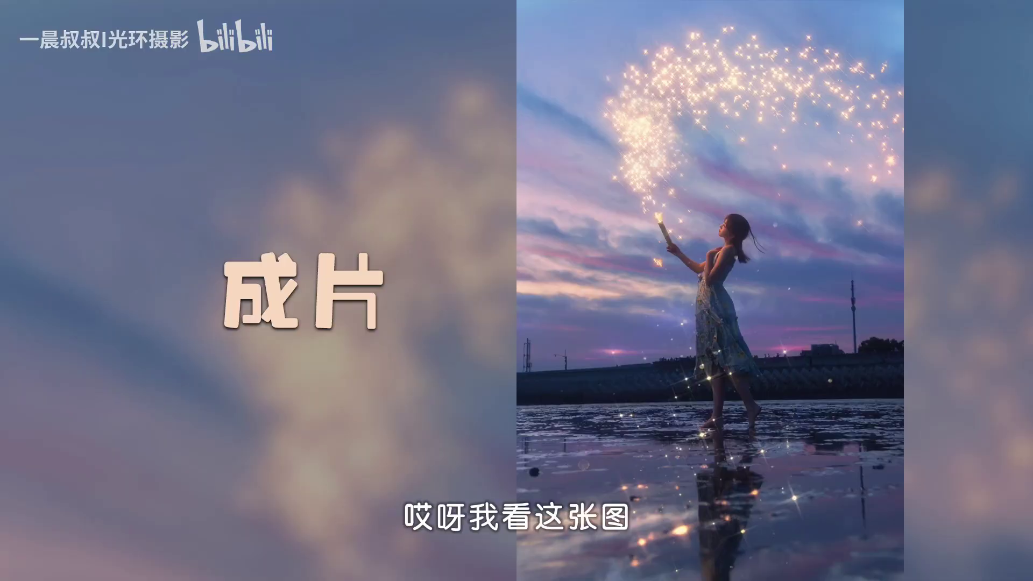